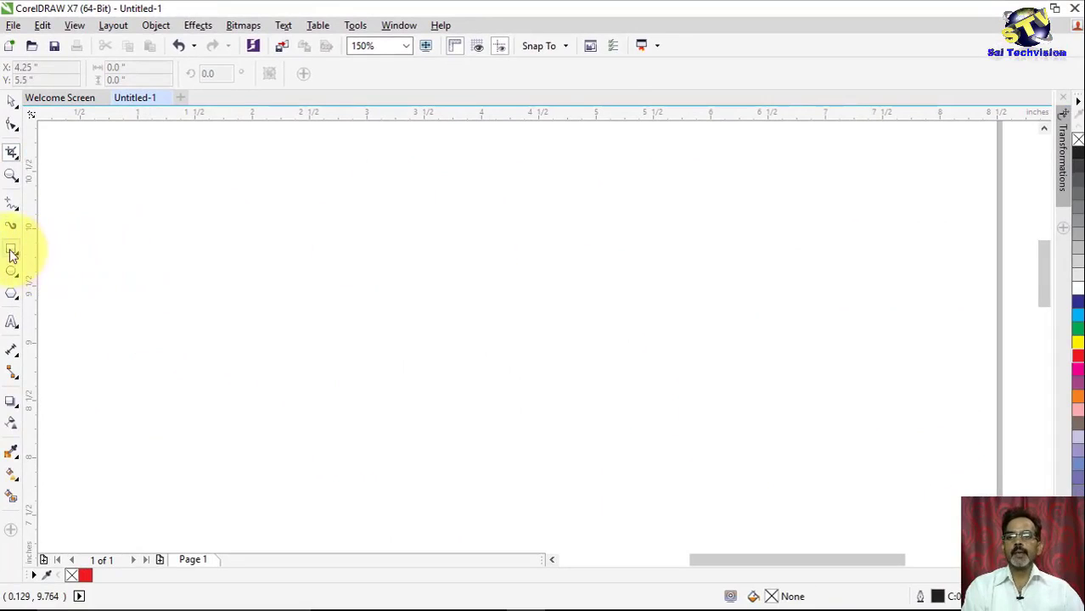
# - Draw a rectangle about 5.27 by 1.59 inches in the upper part of the page and fill it with red
pyautogui.click(11, 248)
pyautogui.moveTo(218, 199)
pyautogui.mouseDown()
pyautogui.moveTo(702, 310)
pyautogui.moveTo(821, 371)
pyautogui.mouseUp()
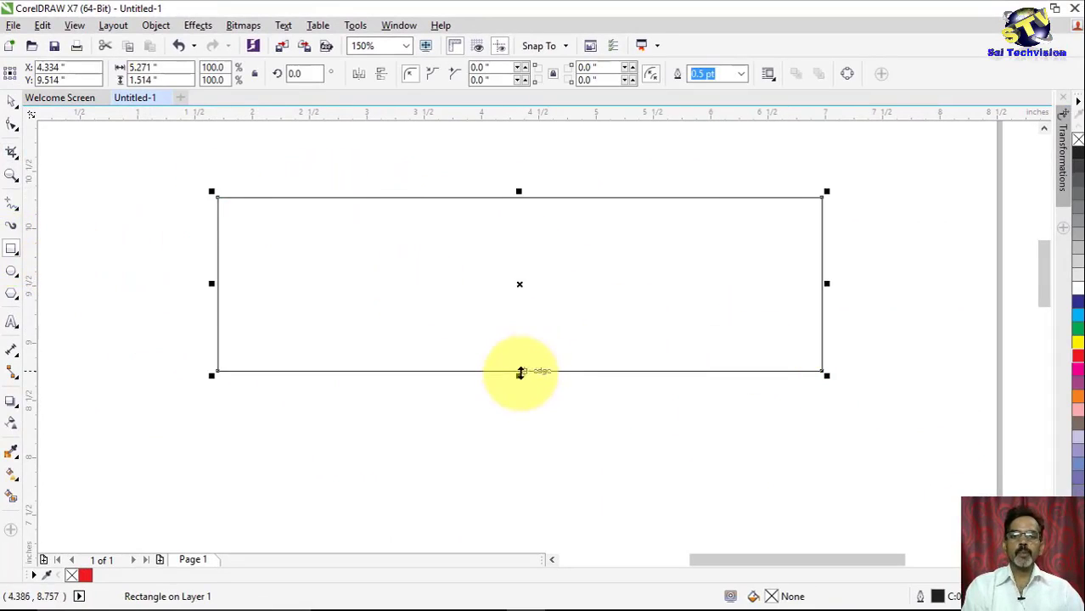
pyautogui.moveTo(519, 375); pyautogui.dragTo(519, 384)
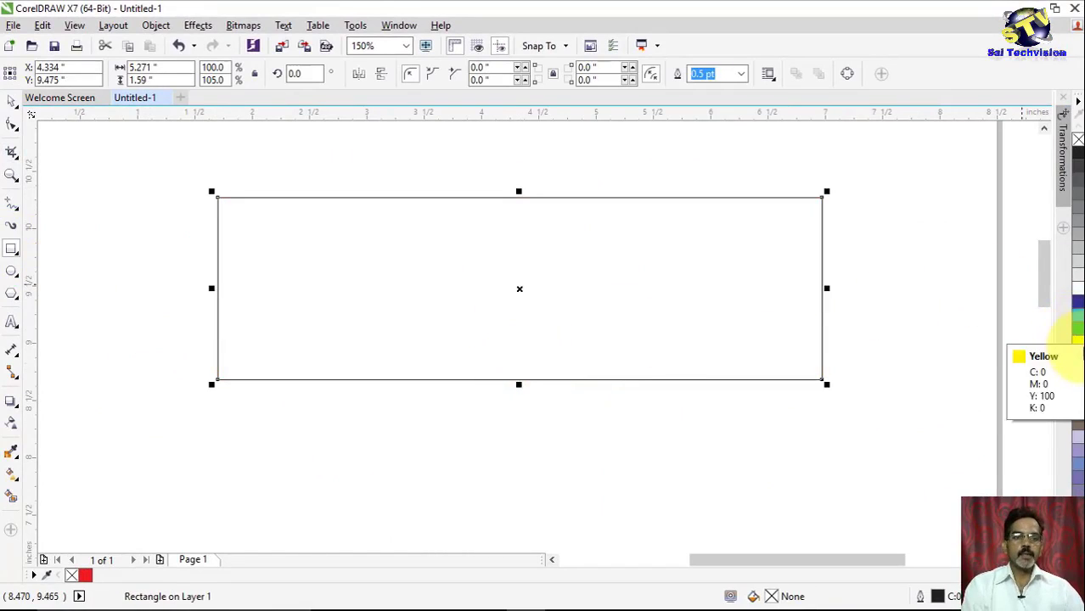
pyautogui.click(1078, 364)
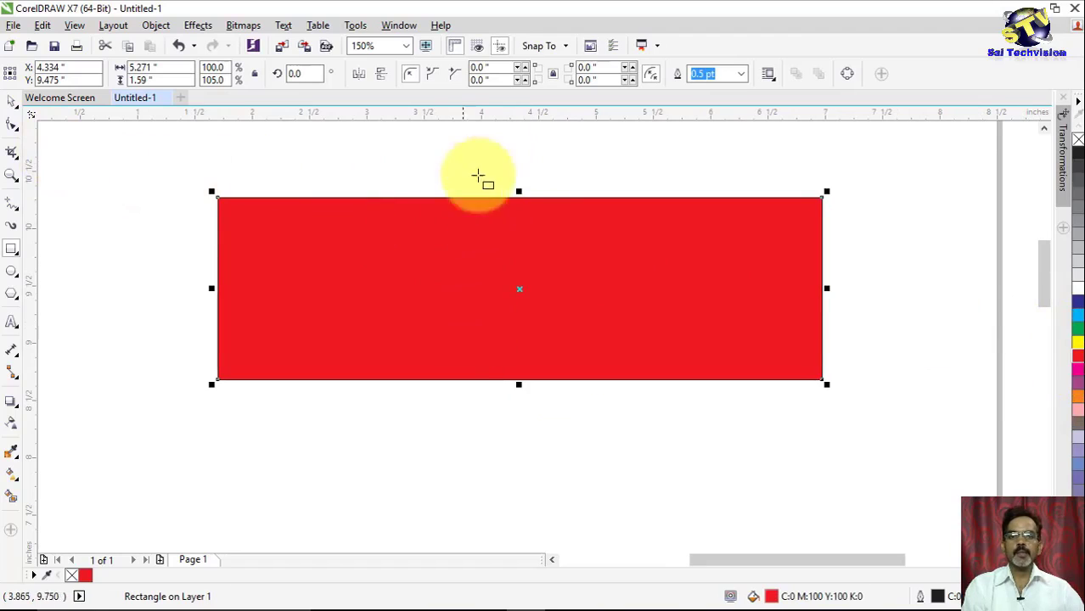
pyautogui.scroll(2, 499, 140)
pyautogui.scroll(-2, 520, 201)
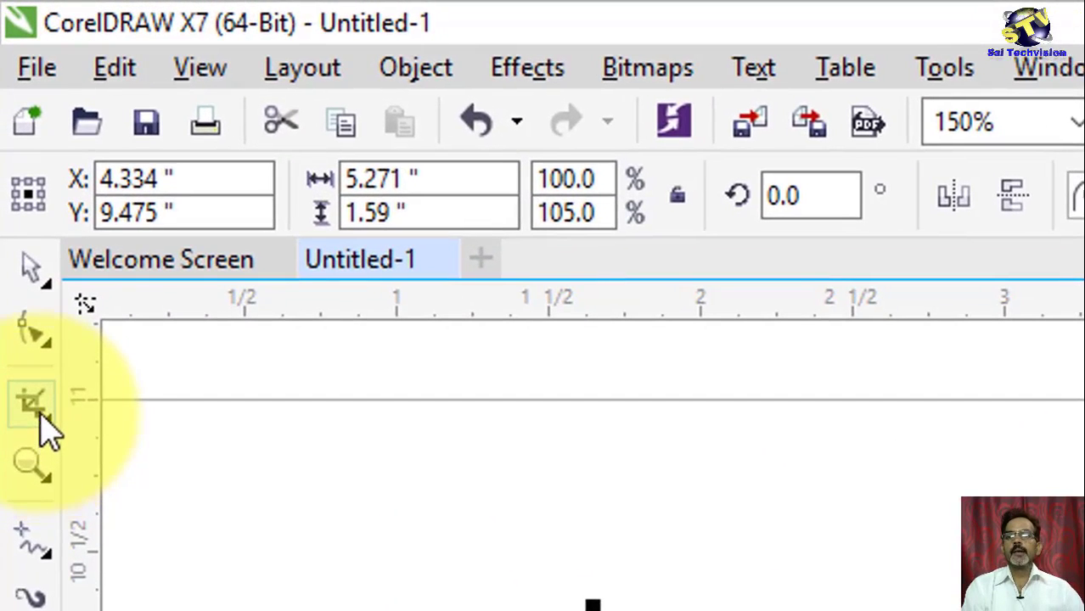
# - Stretch the red rectangle downward to about 2.05 inches high and shift it slightly up and to the left
pyautogui.click(14, 174)
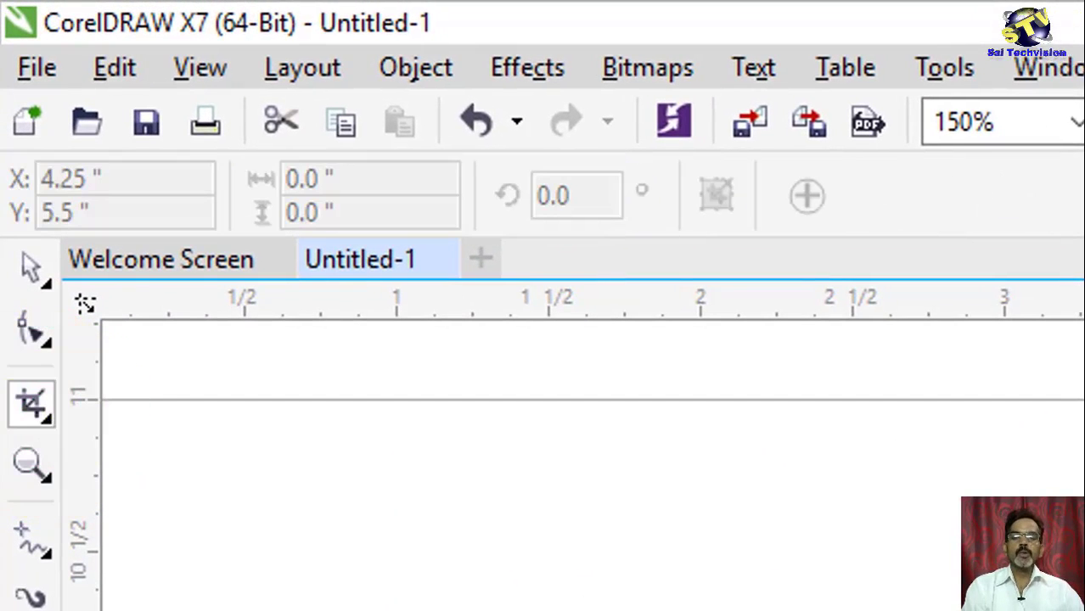
pyautogui.click(31, 269)
pyautogui.moveTo(658, 522); pyautogui.dragTo(656, 589)
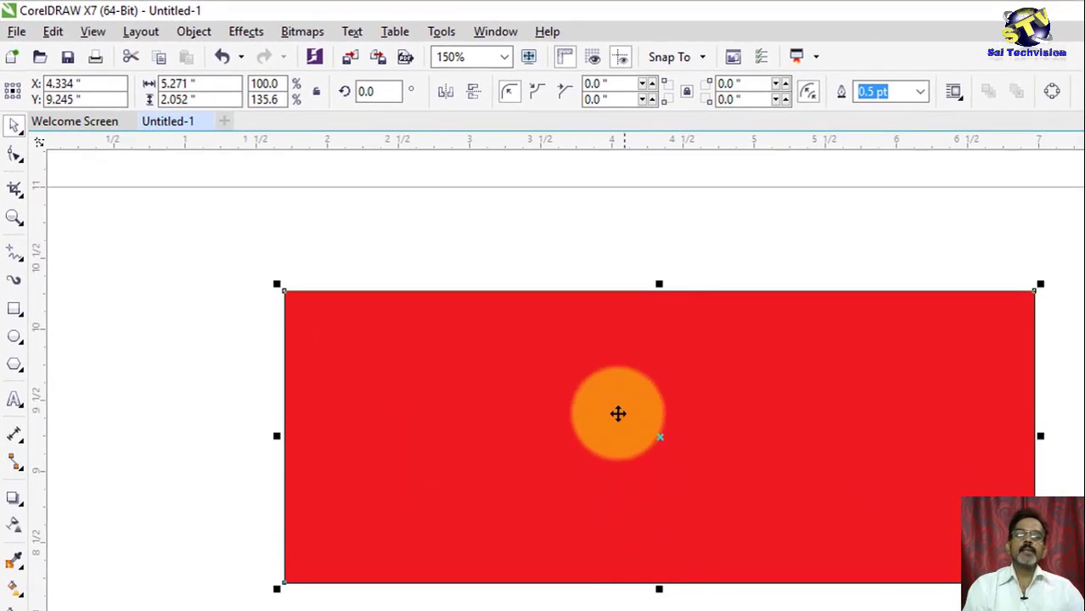
pyautogui.moveTo(617, 398); pyautogui.dragTo(612, 380)
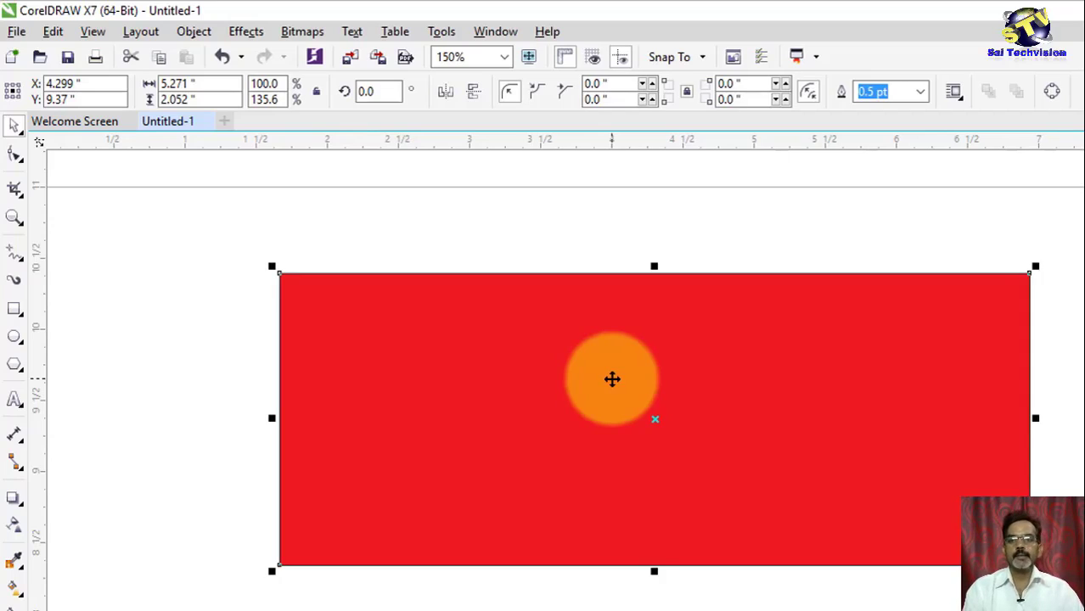
# - Crop off the rectangle's left and right ends with a crop area about 4.15 by 2.26 inches
pyautogui.click(14, 188)
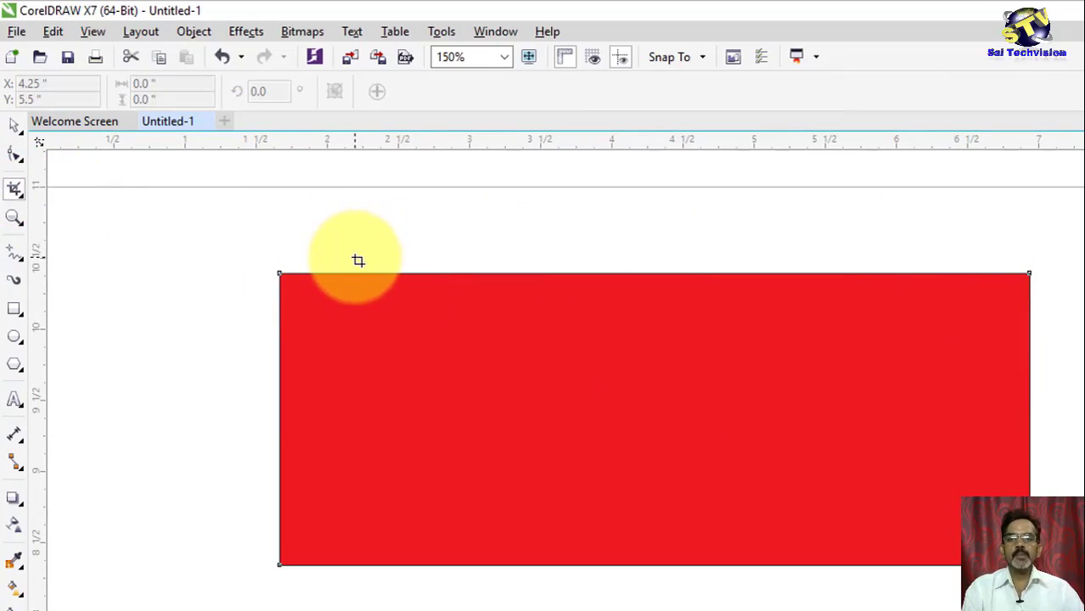
pyautogui.moveTo(353, 259); pyautogui.dragTo(942, 577)
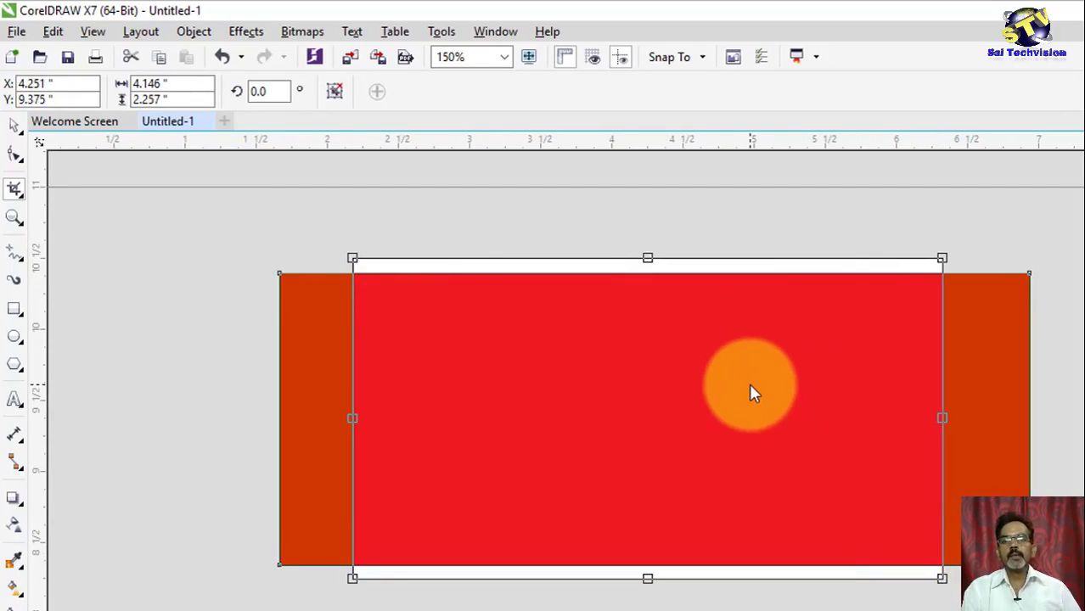
pyautogui.doubleClick(751, 387)
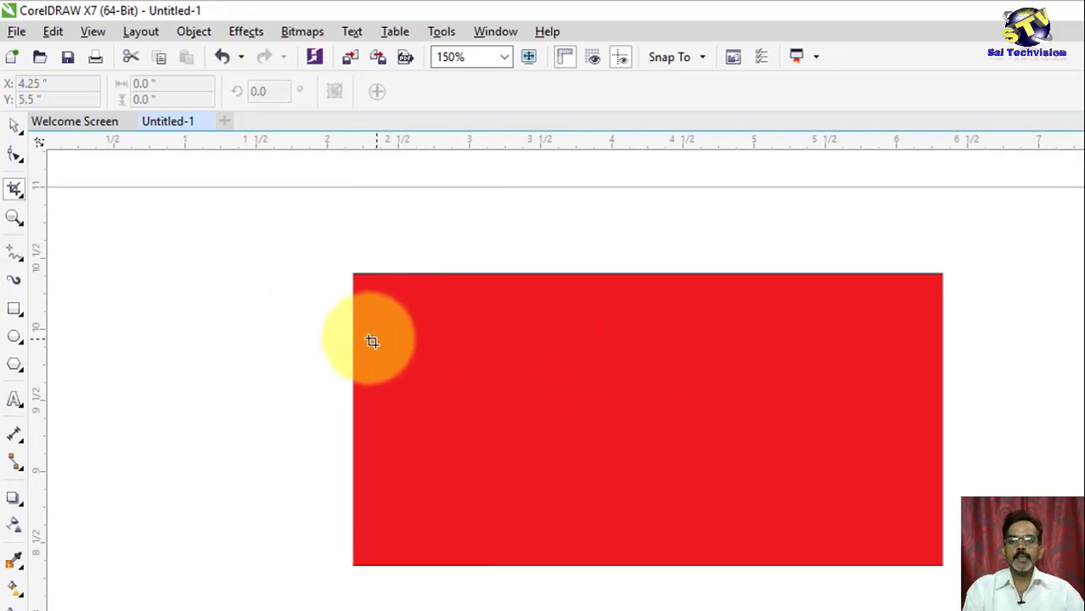
# - Crop off the rectangle's upper and lower strips with a crop area about 4.56 by 1.61 inches
pyautogui.moveTo(326, 303); pyautogui.dragTo(974, 532)
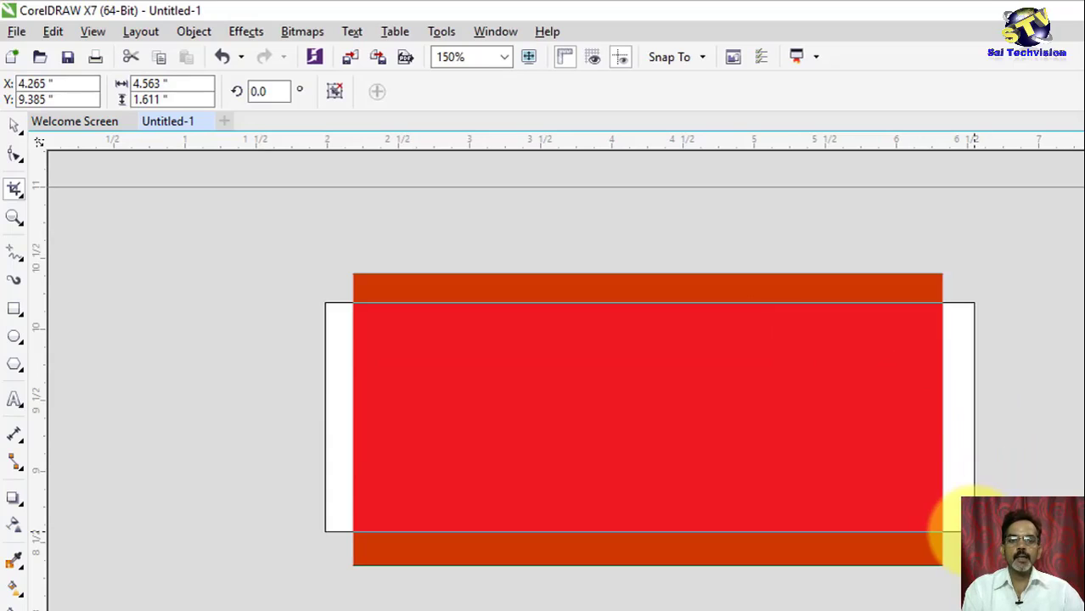
pyautogui.moveTo(974, 531); pyautogui.dragTo(973, 532)
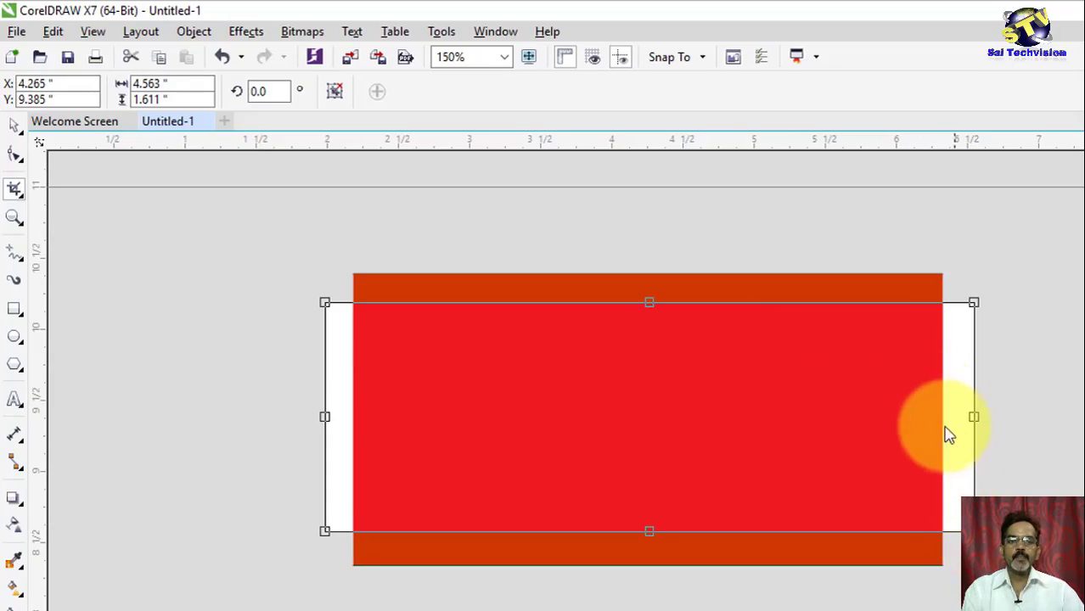
pyautogui.press('Return')
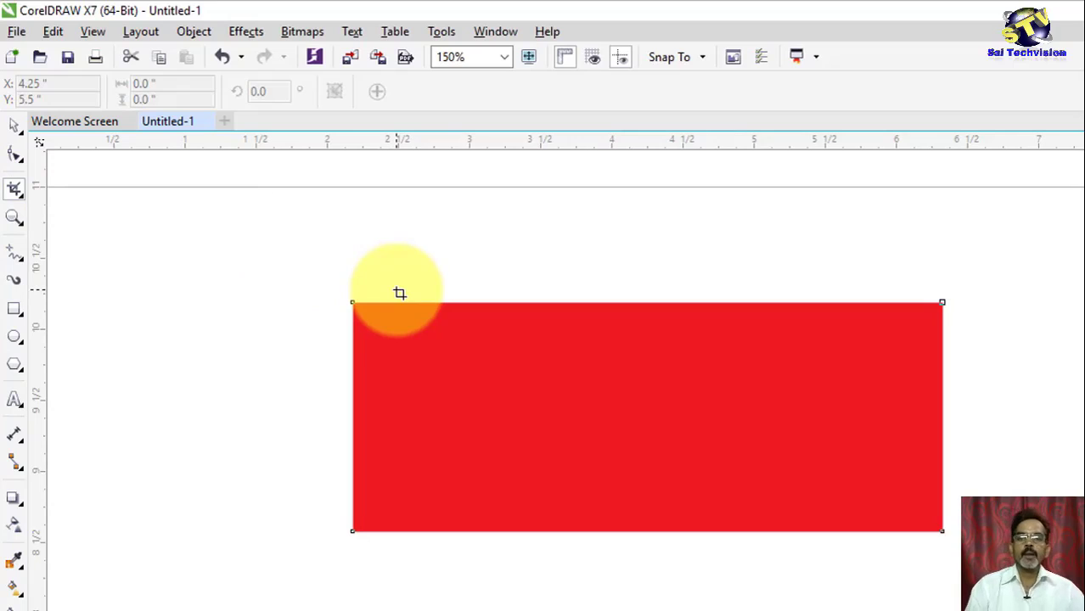
# - Undo both crops and the last move of the red rectangle
pyautogui.hotkey('ctrl', 'z')
pyautogui.hotkey('ctrl', 'z')
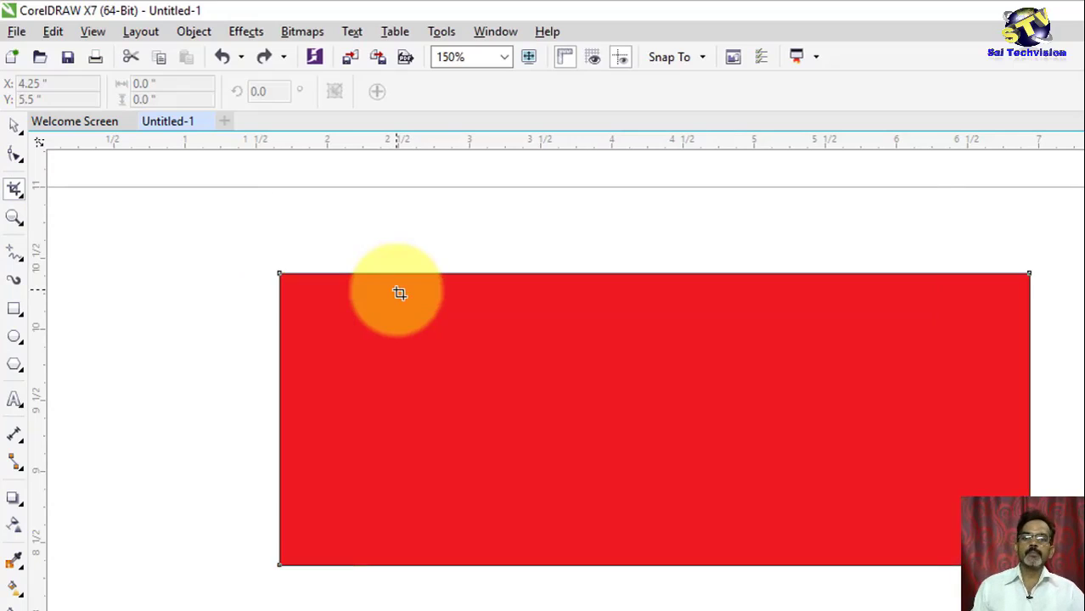
pyautogui.hotkey('ctrl', 'z')
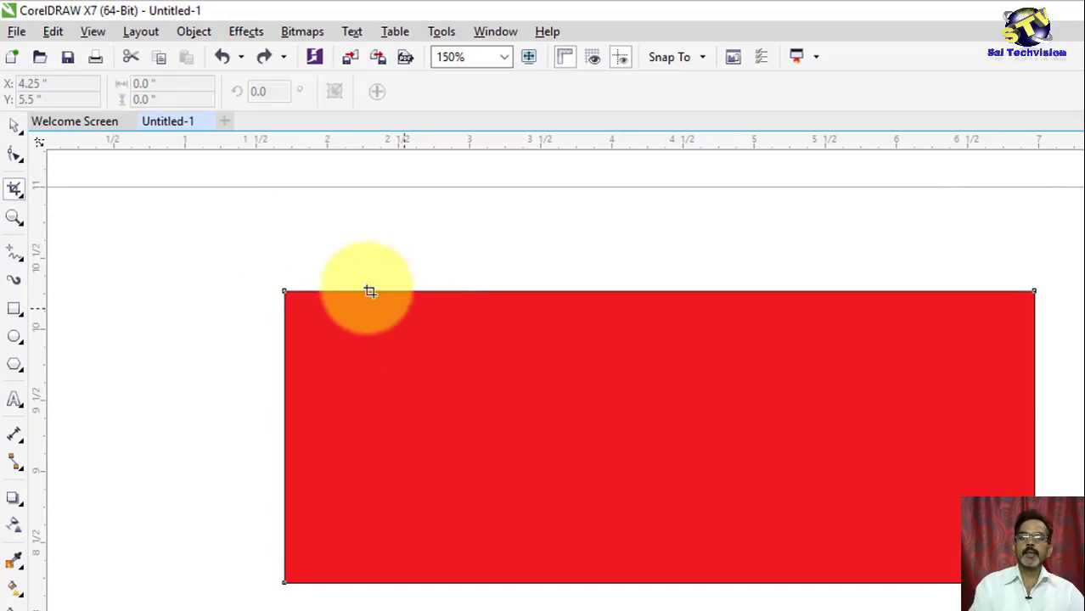
# - Use the Knife tool to cut the rectangle along a straight vertical line near its left end and a slanted line beside it
pyautogui.click(20, 195)
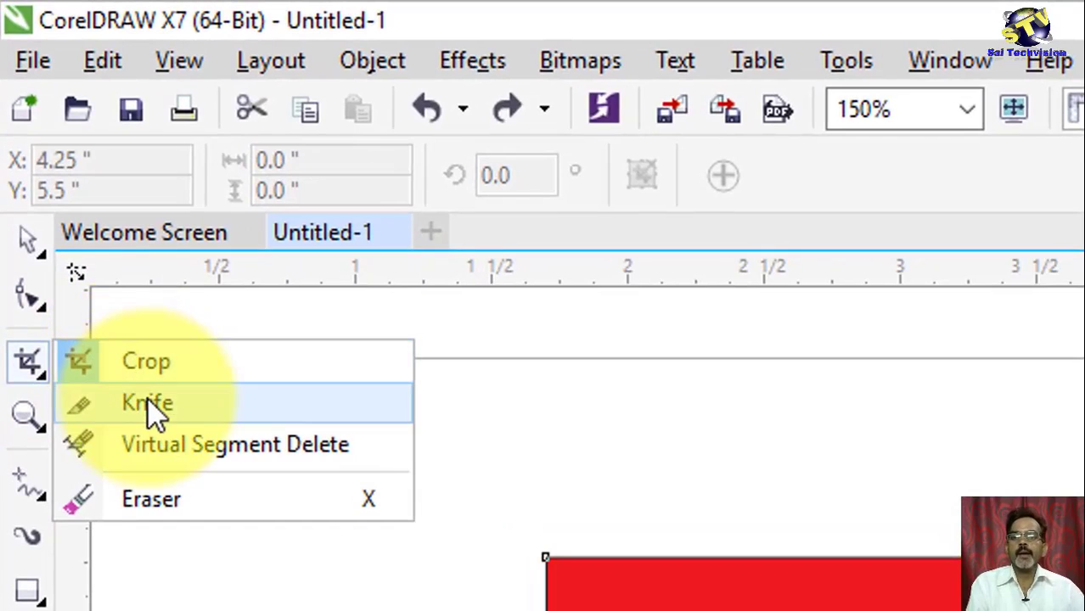
pyautogui.click(149, 404)
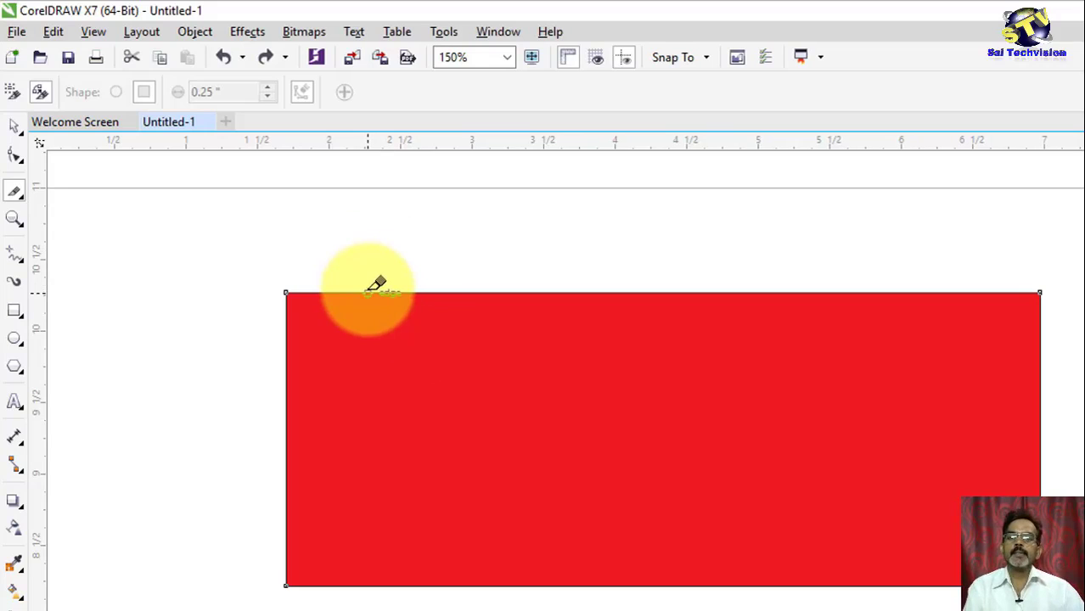
pyautogui.click(369, 293)
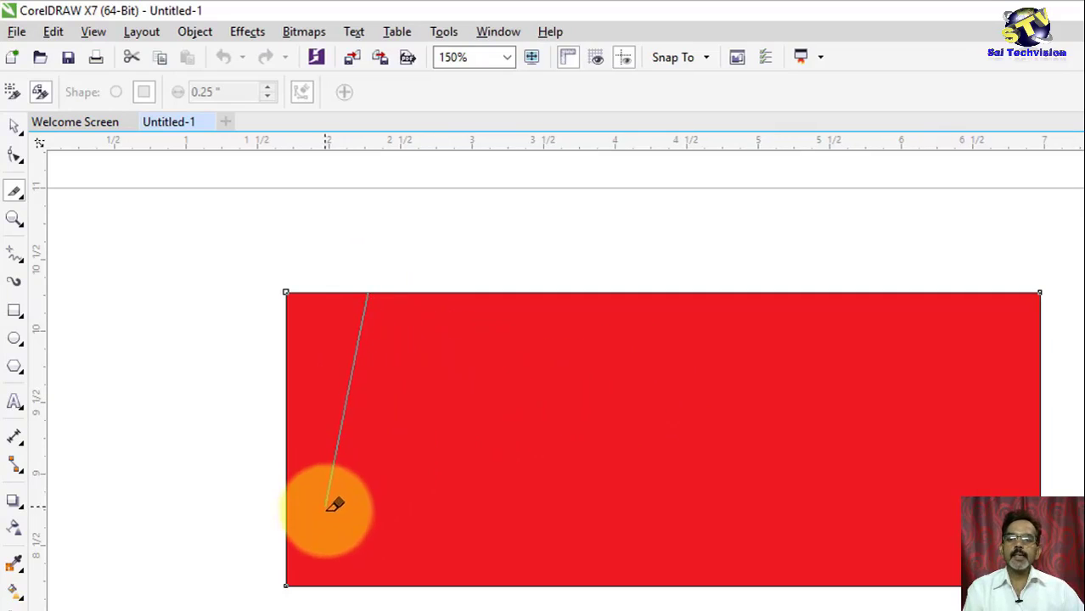
pyautogui.click(368, 584)
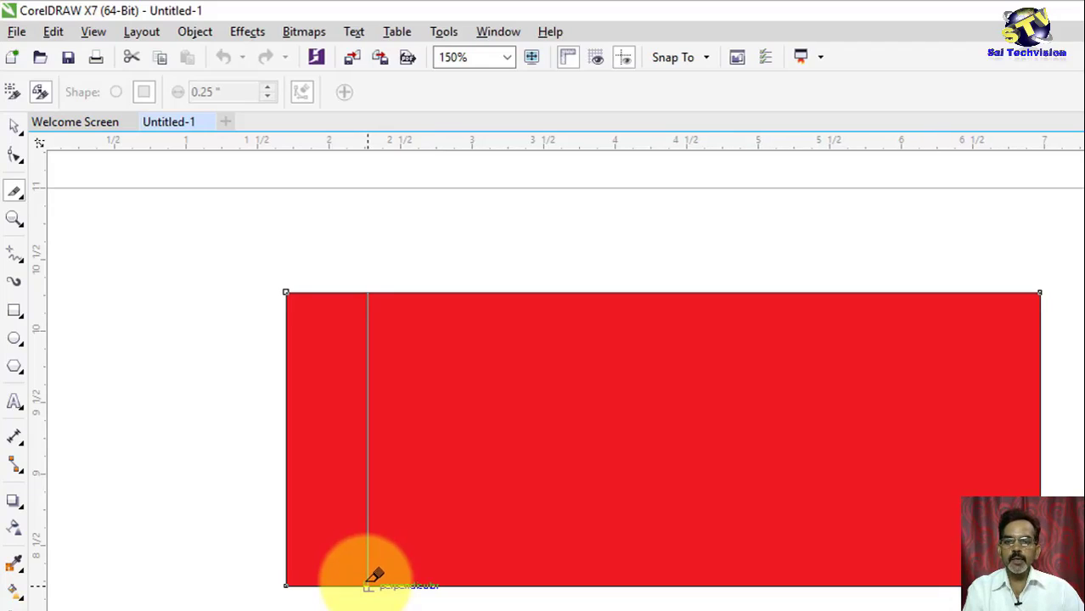
pyautogui.click(368, 584)
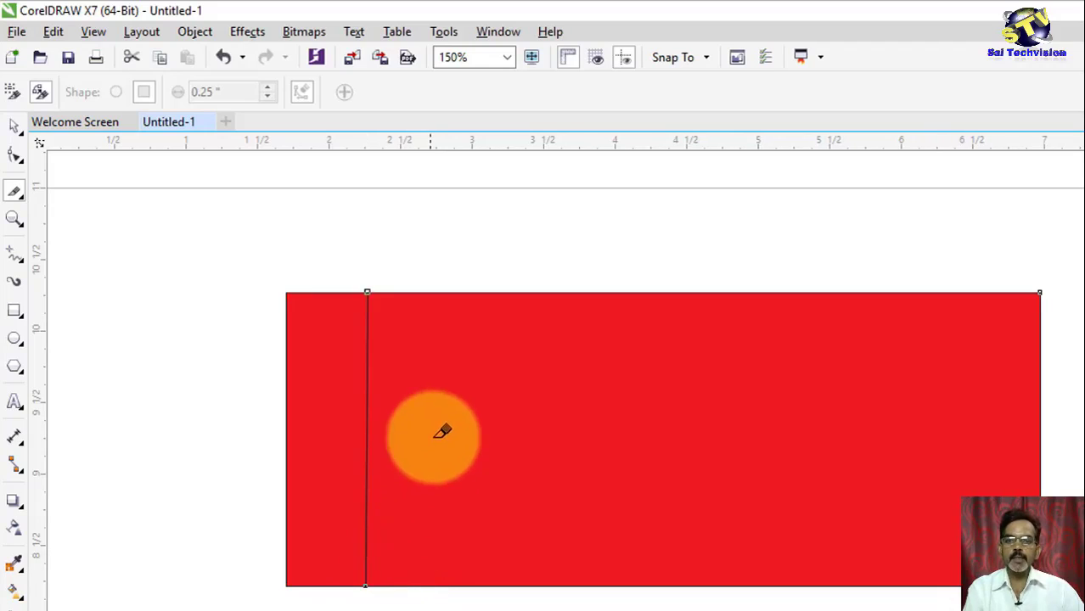
pyautogui.click(431, 291)
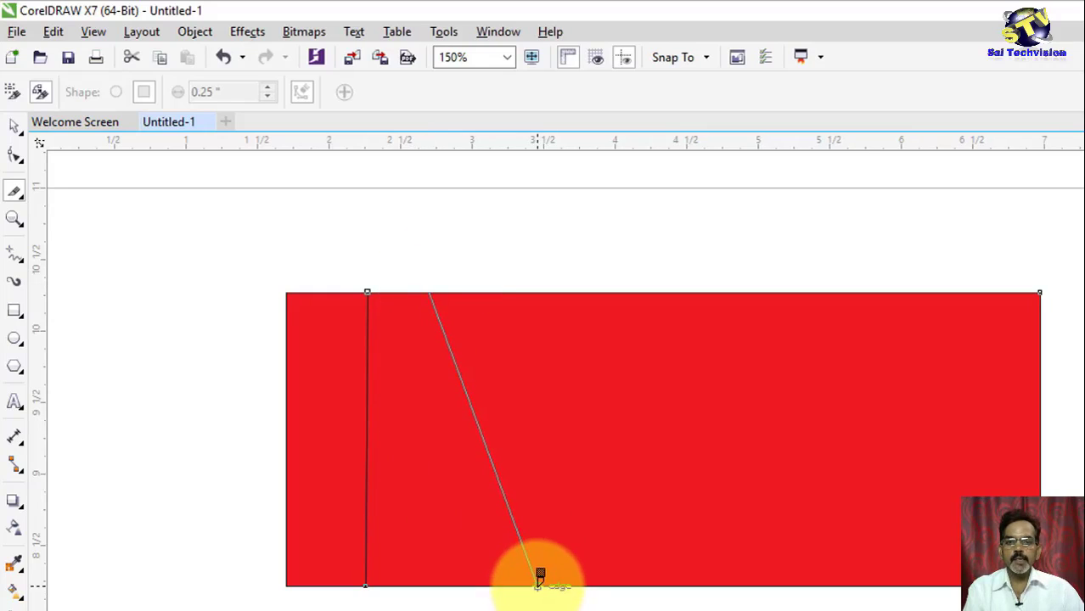
pyautogui.click(538, 583)
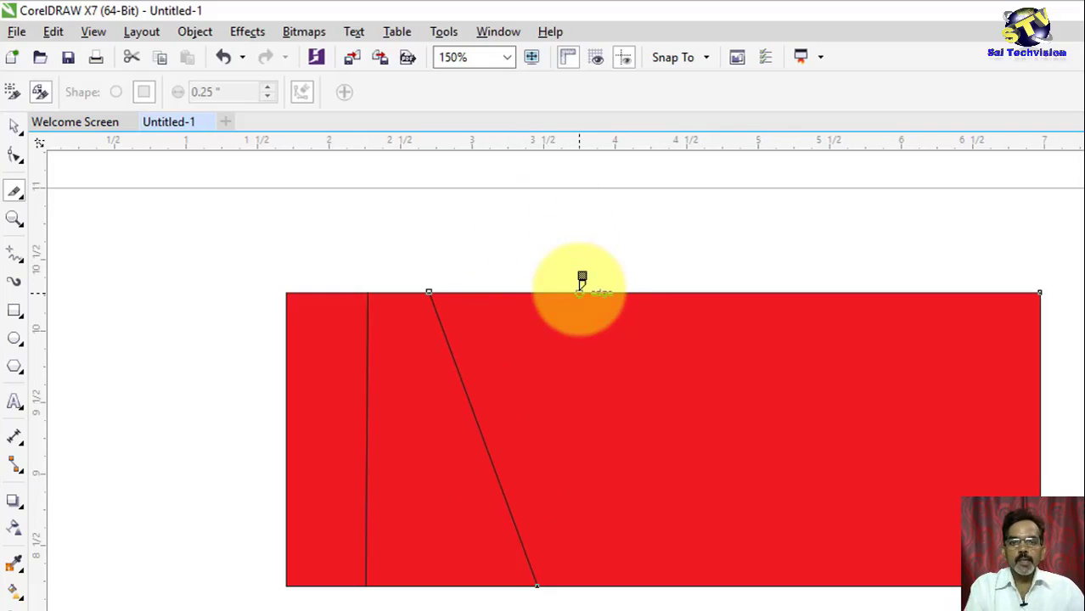
# - Make freehand Knife cuts through the rectangle: a wavy line in the middle, a V-shaped wedge from the upper edge, and an angled line near the right end
pyautogui.moveTo(579, 293)
pyautogui.mouseDown()
pyautogui.moveTo(571, 327)
pyautogui.moveTo(617, 363)
pyautogui.moveTo(600, 386)
pyautogui.moveTo(620, 396)
pyautogui.moveTo(643, 376)
pyautogui.moveTo(675, 375)
pyautogui.moveTo(643, 437)
pyautogui.moveTo(595, 447)
pyautogui.moveTo(600, 467)
pyautogui.moveTo(659, 476)
pyautogui.moveTo(657, 501)
pyautogui.moveTo(681, 510)
pyautogui.moveTo(666, 534)
pyautogui.moveTo(607, 537)
pyautogui.moveTo(676, 585)
pyautogui.mouseUp()
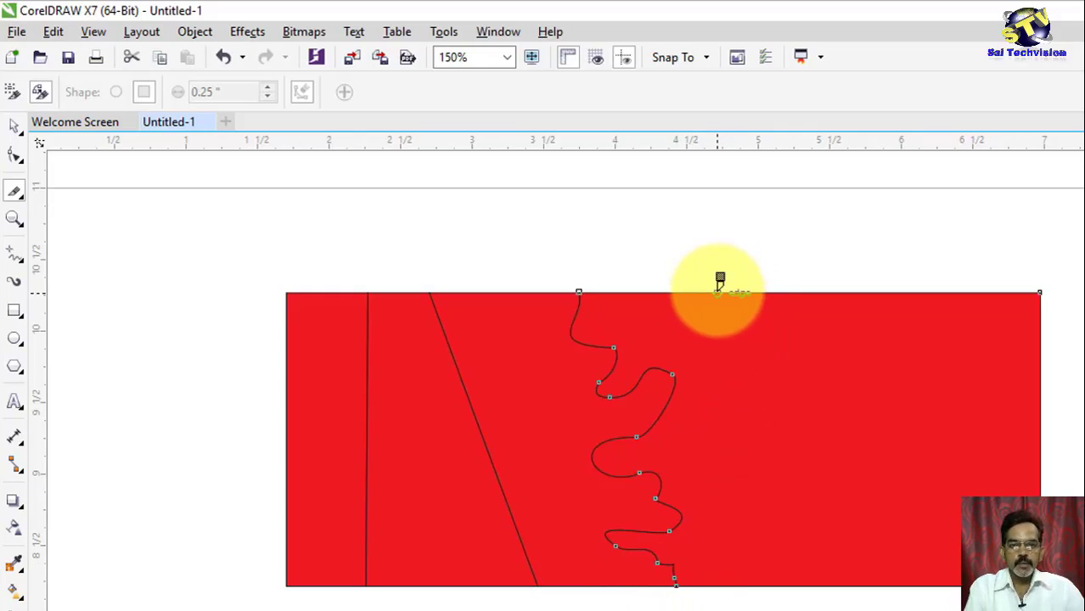
pyautogui.moveTo(718, 289)
pyautogui.mouseDown()
pyautogui.moveTo(782, 470)
pyautogui.moveTo(814, 436)
pyautogui.moveTo(872, 293)
pyautogui.mouseUp()
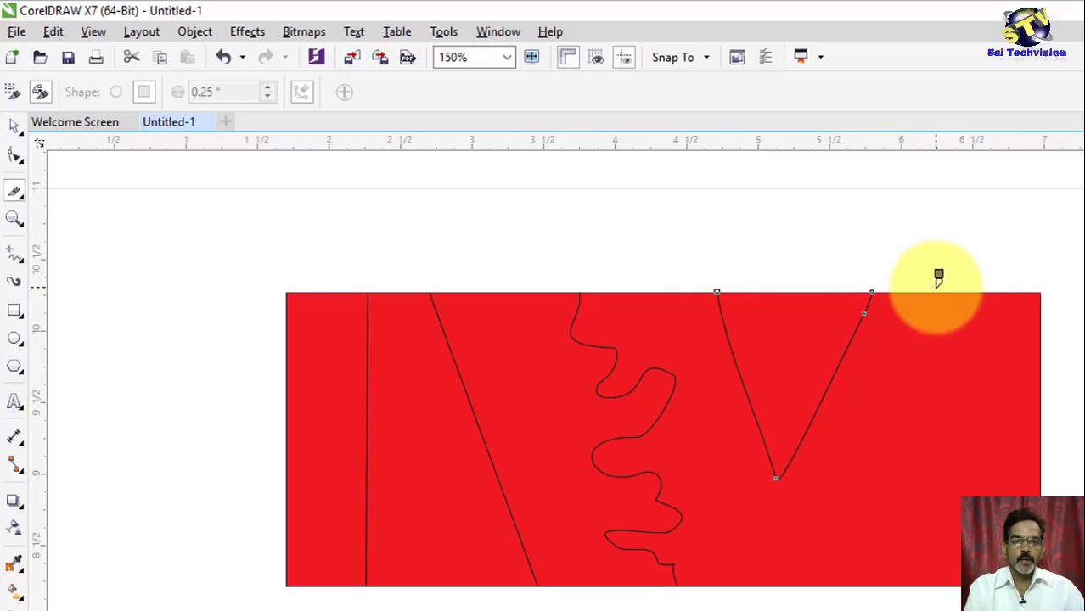
pyautogui.moveTo(937, 293)
pyautogui.mouseDown()
pyautogui.moveTo(1016, 383)
pyautogui.moveTo(1039, 431)
pyautogui.moveTo(968, 495)
pyautogui.moveTo(907, 586)
pyautogui.mouseUp()
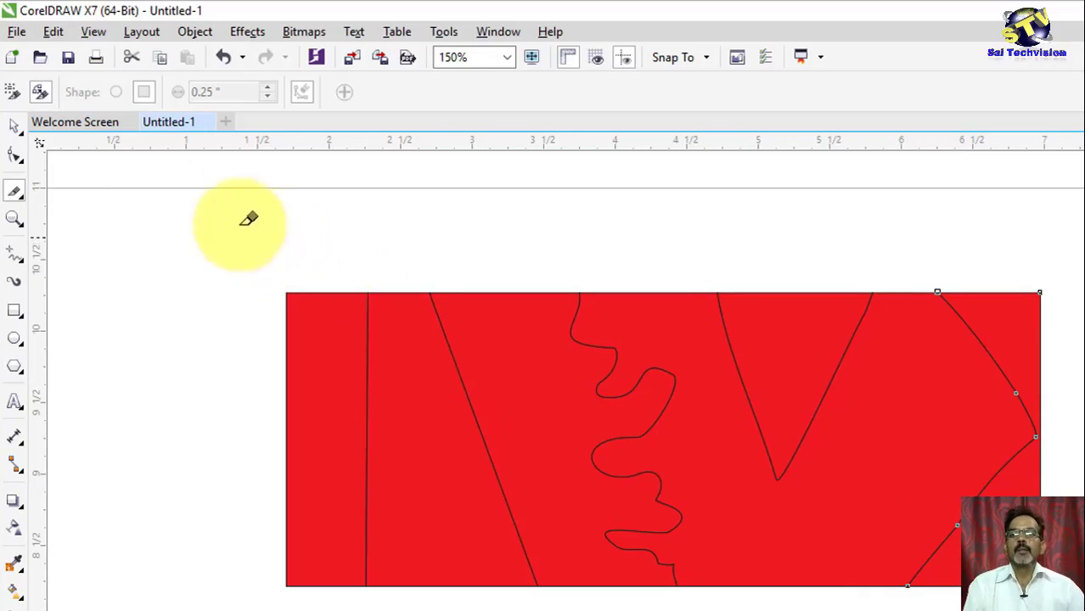
# - Separate the cut pieces by moving the right-end and middle pieces right, the V-shaped wedge up, and the three left pieces to the left
pyautogui.click(17, 130)
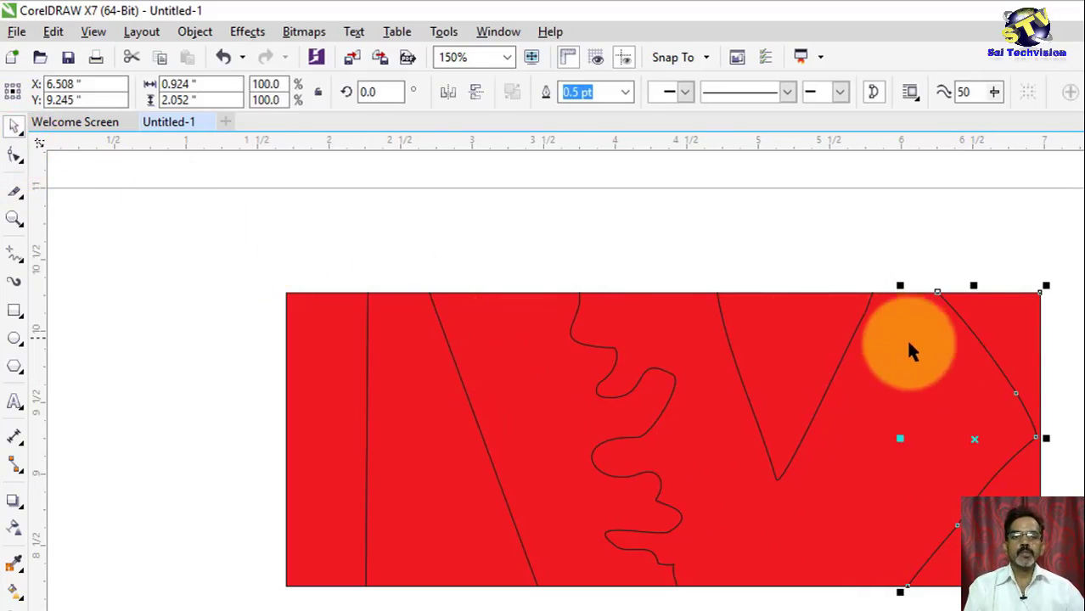
pyautogui.moveTo(1019, 327); pyautogui.dragTo(1084, 321)
pyautogui.moveTo(932, 405); pyautogui.dragTo(969, 416)
pyautogui.moveTo(792, 350); pyautogui.dragTo(844, 265)
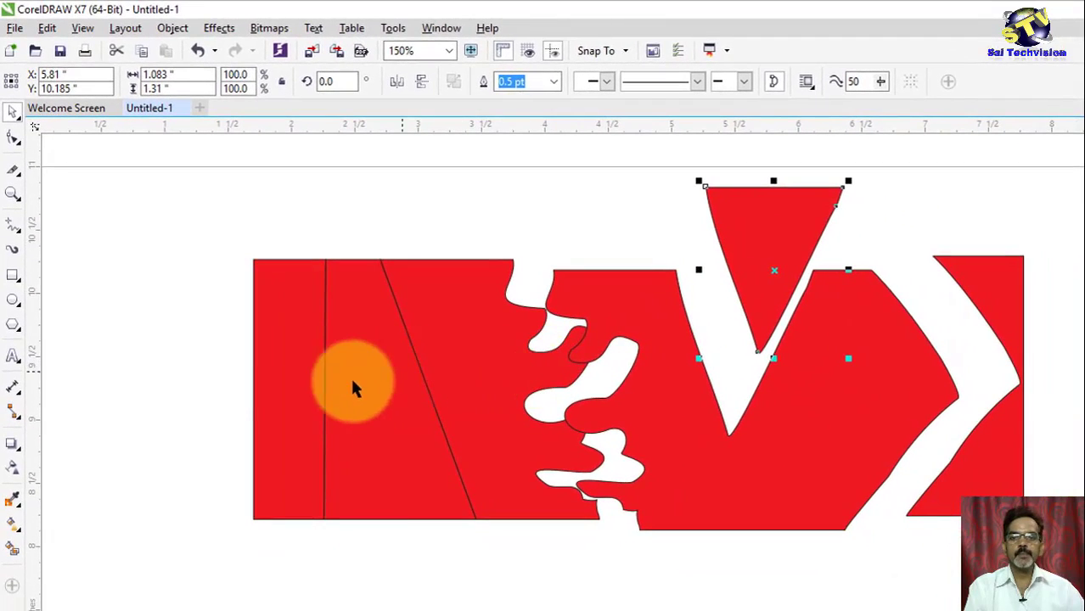
pyautogui.moveTo(305, 409)
pyautogui.mouseDown()
pyautogui.moveTo(191, 414)
pyautogui.moveTo(301, 406)
pyautogui.moveTo(268, 408)
pyautogui.mouseUp()
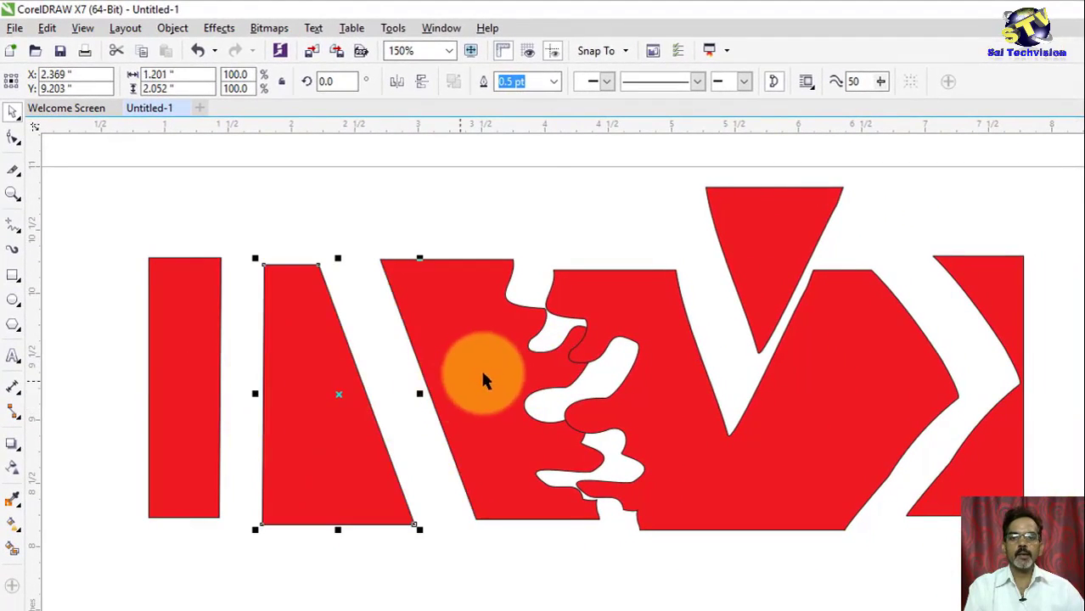
pyautogui.moveTo(485, 375); pyautogui.dragTo(443, 363)
# - Spread the middle, wedge and right-end pieces farther apart and adjust the spacing of the left pieces
pyautogui.moveTo(690, 347); pyautogui.dragTo(718, 351)
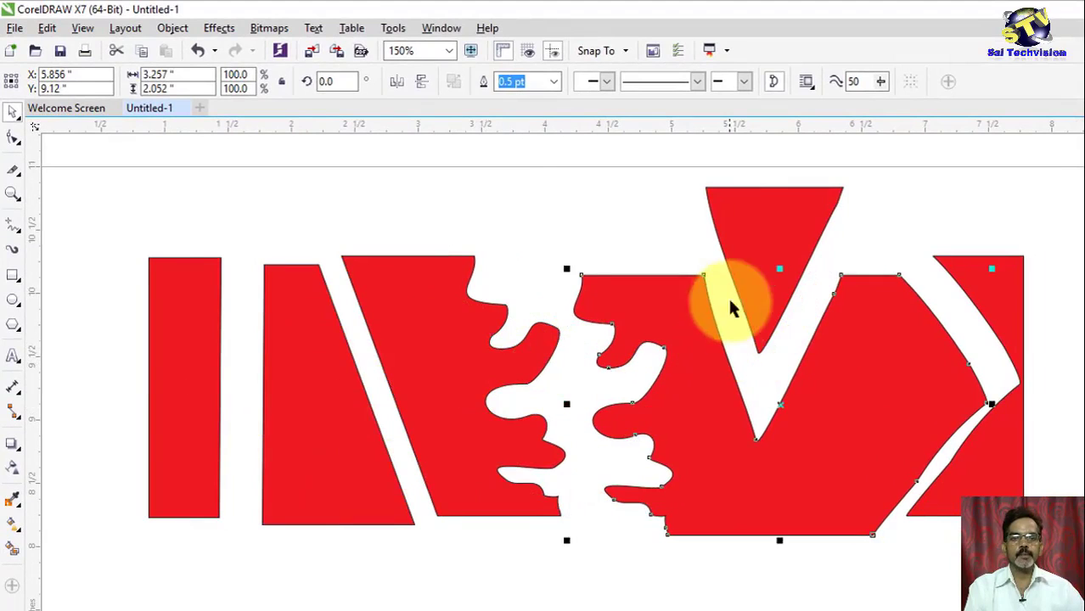
pyautogui.moveTo(747, 239); pyautogui.dragTo(726, 218)
pyautogui.moveTo(960, 295); pyautogui.dragTo(997, 297)
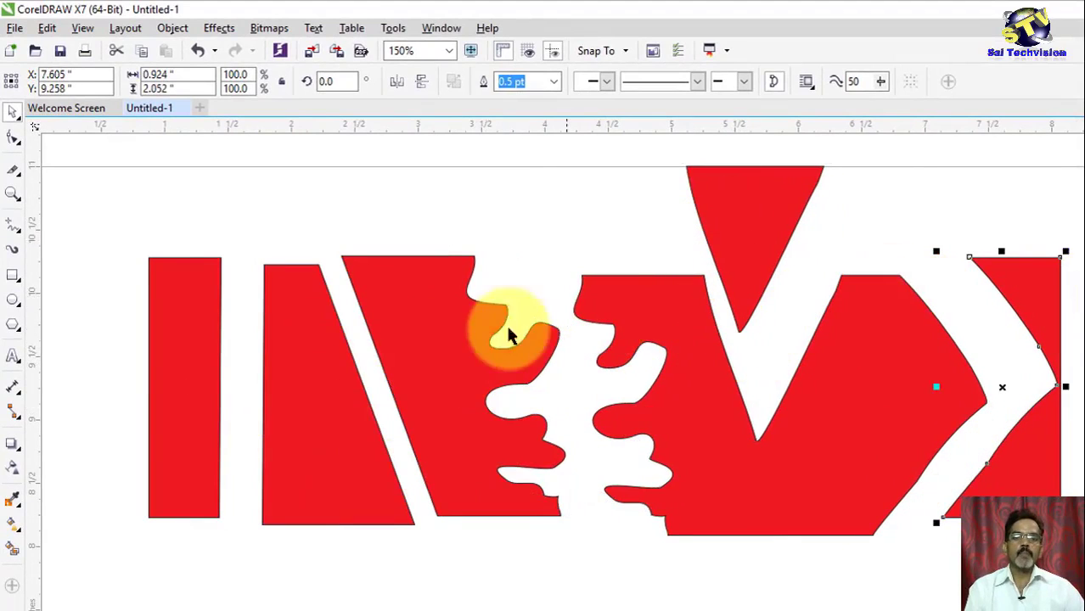
pyautogui.moveTo(428, 340); pyautogui.dragTo(427, 340)
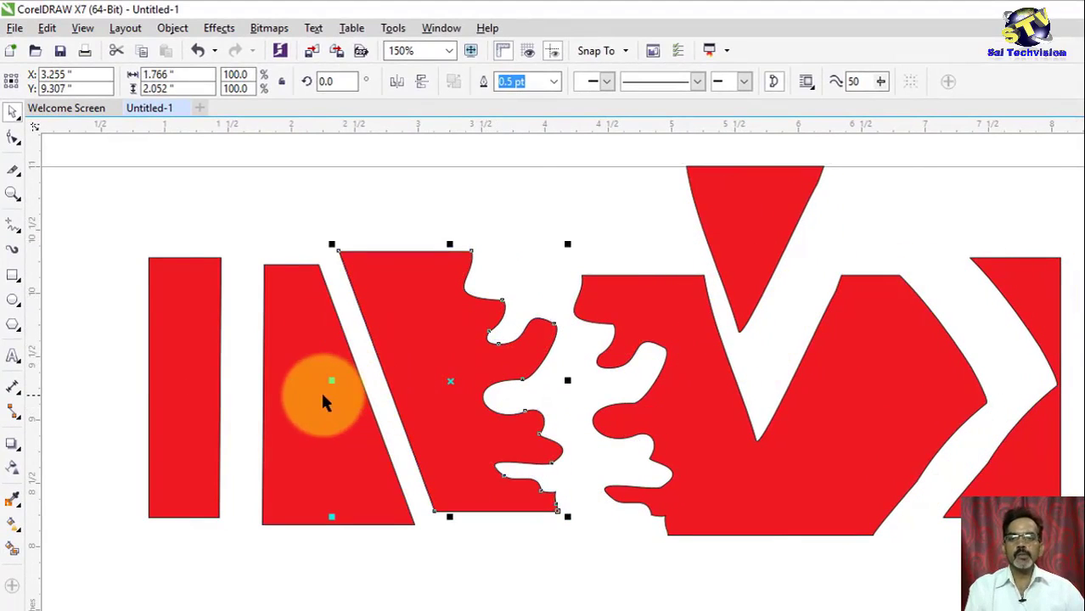
pyautogui.moveTo(321, 395); pyautogui.dragTo(310, 396)
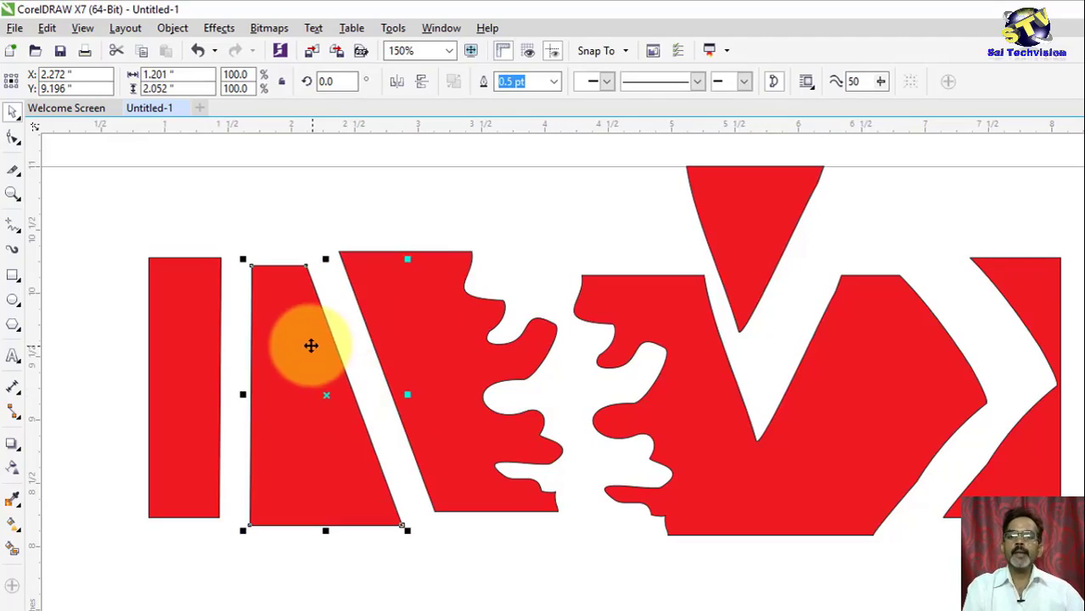
pyautogui.moveTo(309, 344)
pyautogui.mouseDown()
pyautogui.moveTo(300, 324)
pyautogui.moveTo(305, 352)
pyautogui.mouseUp()
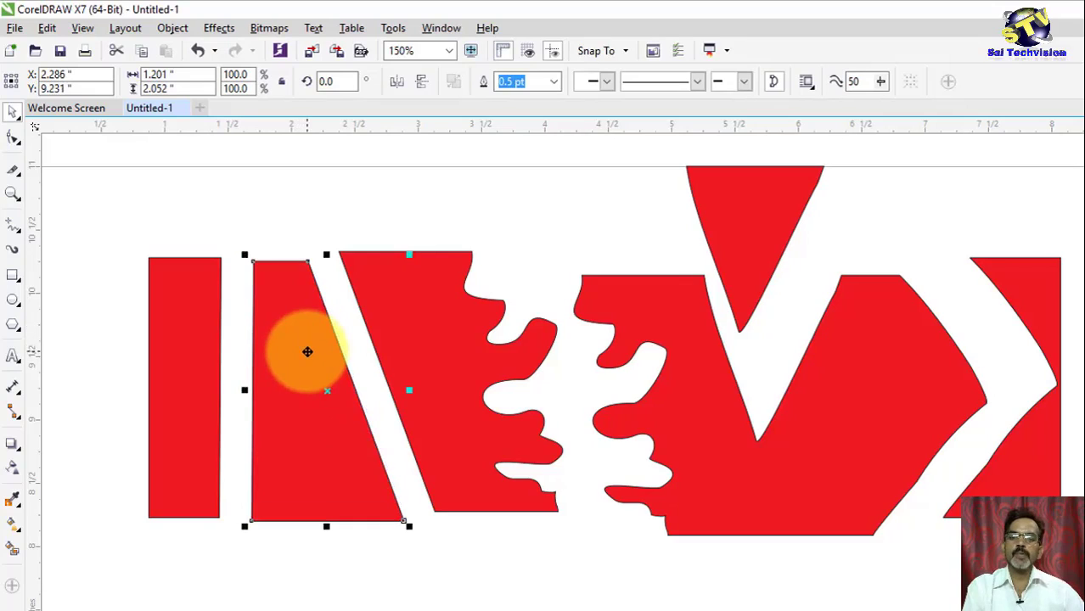
pyautogui.moveTo(387, 321); pyautogui.dragTo(428, 314)
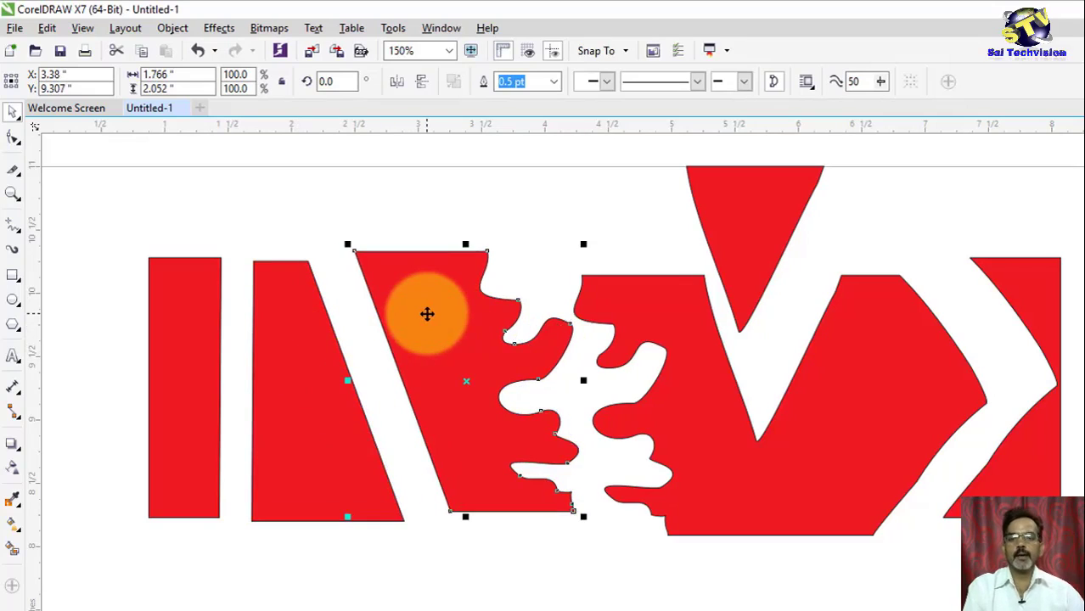
pyautogui.moveTo(198, 347); pyautogui.dragTo(191, 349)
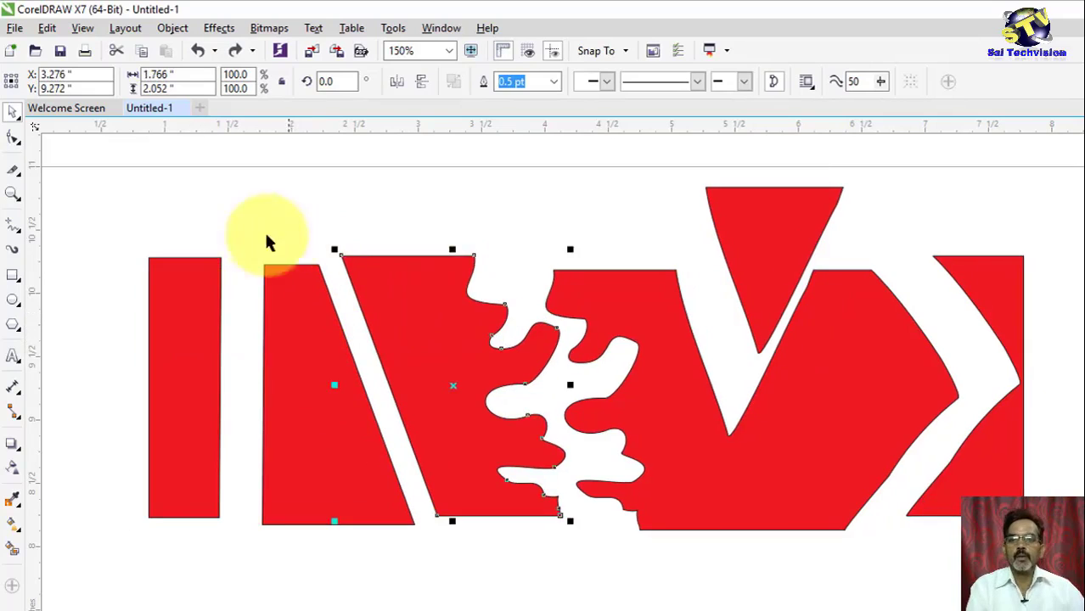
# - Delete the V-shaped wedge, the right-end piece and the V-notched middle piece with the Virtual Segment Delete tool
pyautogui.click(105, 188)
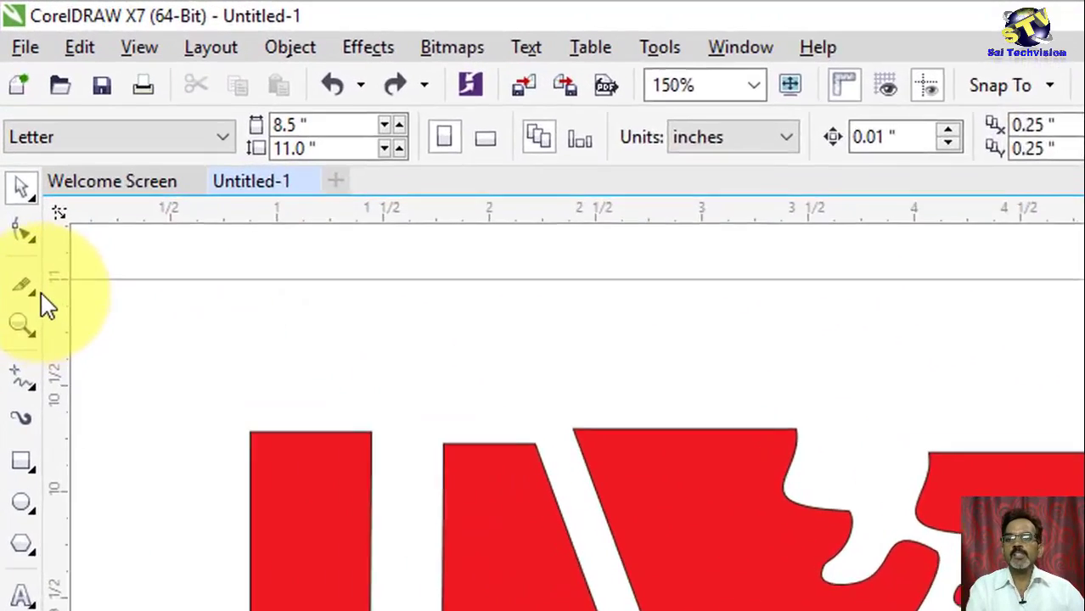
pyautogui.click(36, 292)
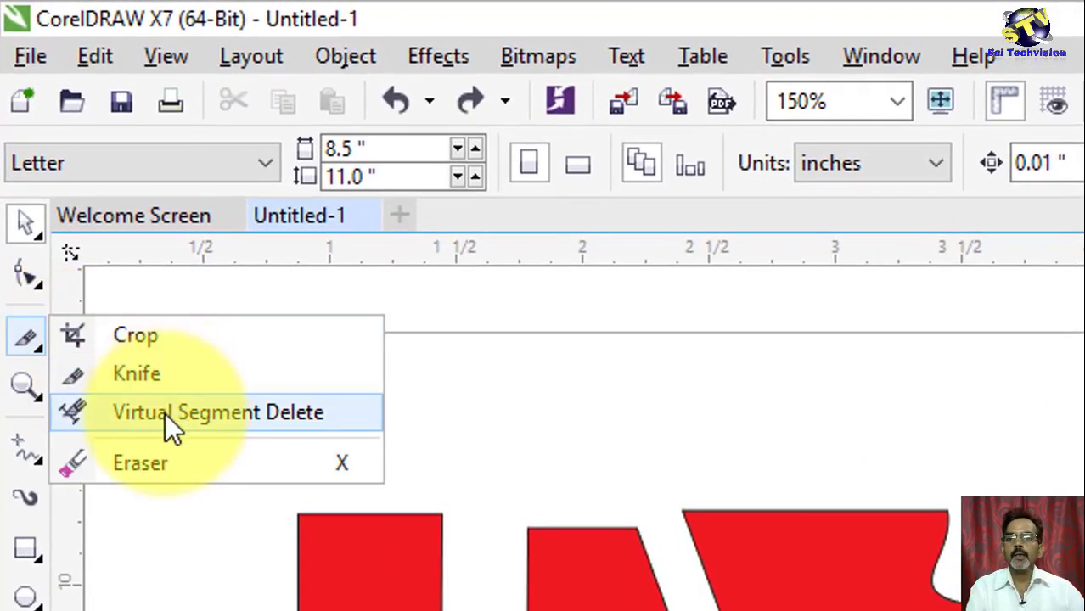
pyautogui.click(213, 414)
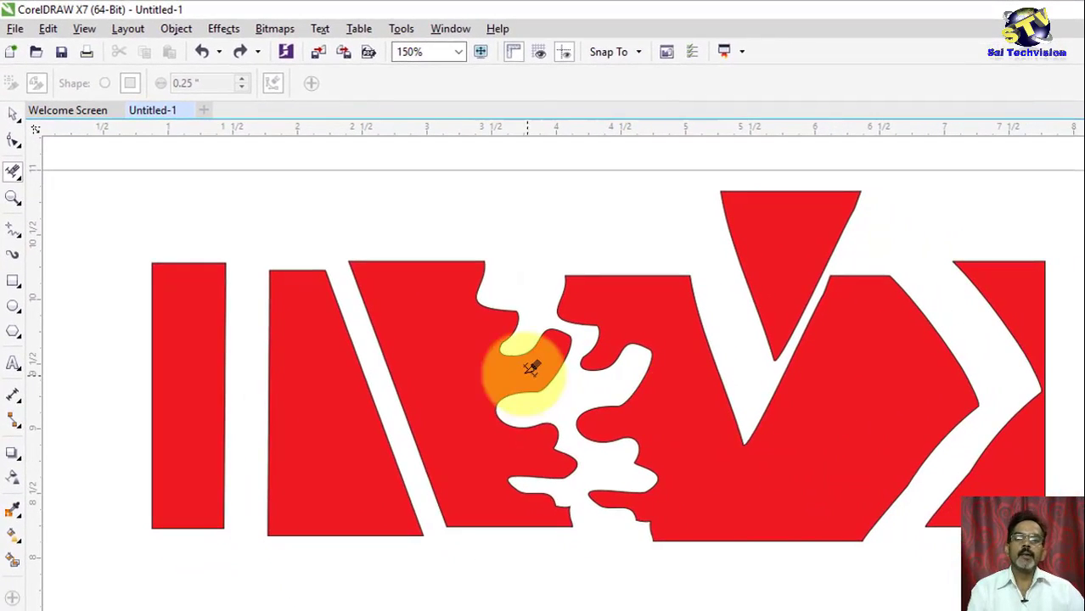
pyautogui.scroll(-2, 379, 261)
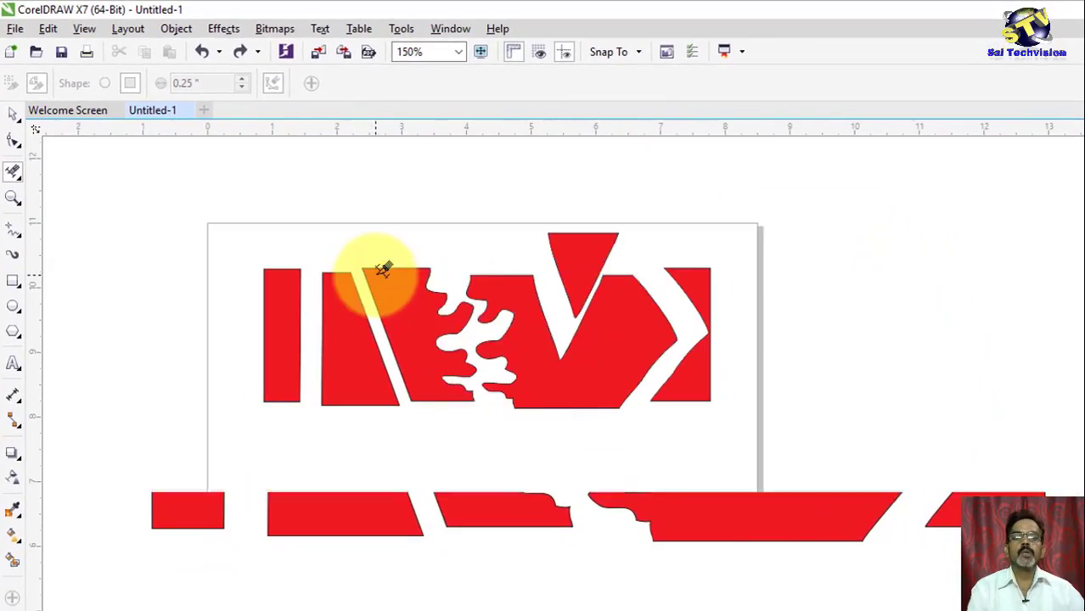
pyautogui.scroll(2, 520, 327)
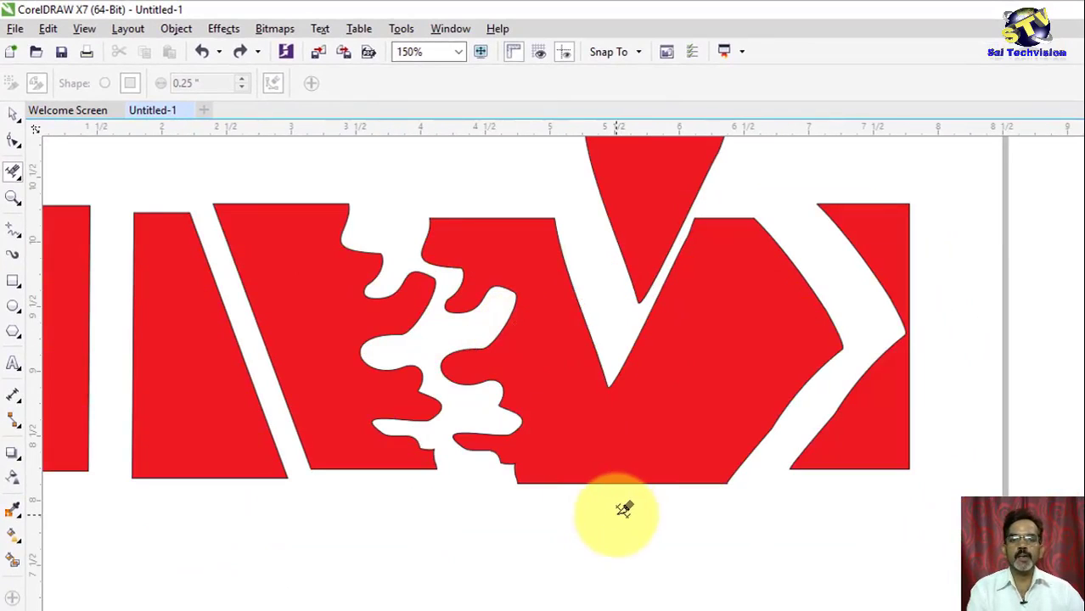
pyautogui.scroll(-1, 603, 379)
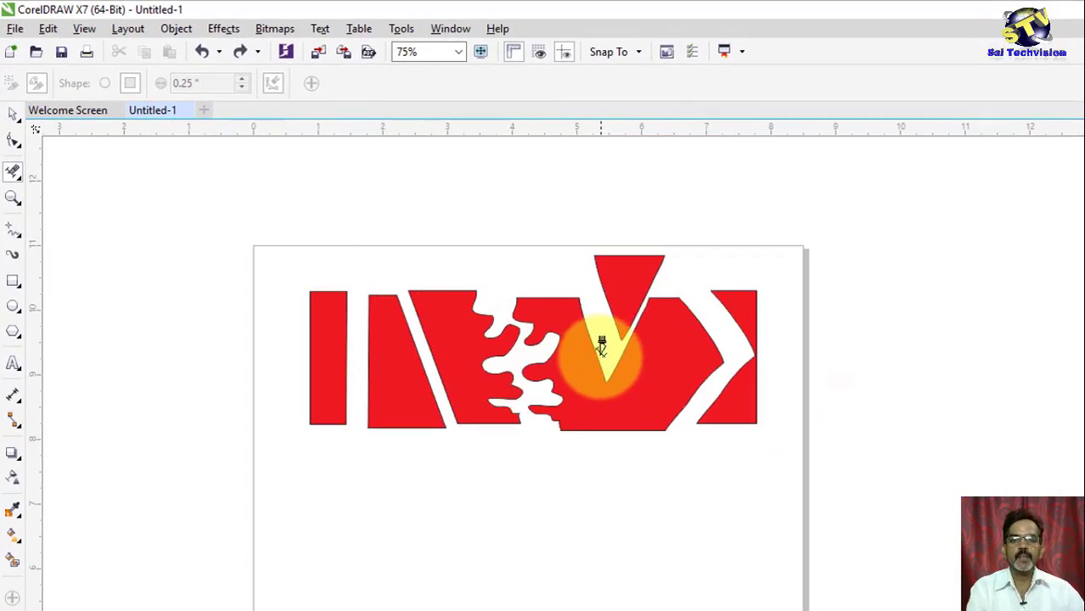
pyautogui.click(616, 253)
pyautogui.click(728, 294)
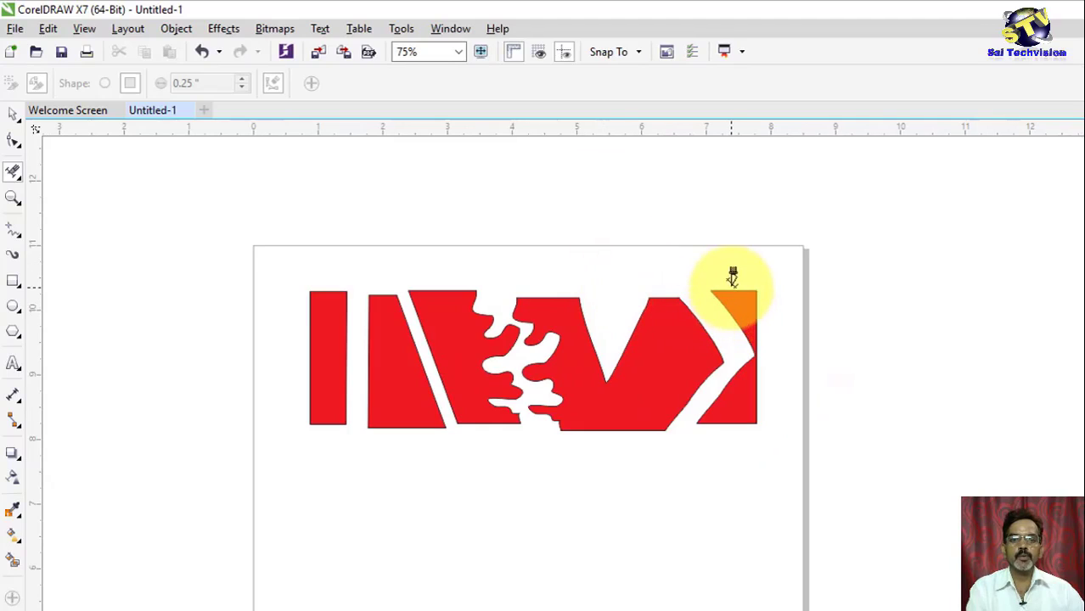
pyautogui.click(742, 289)
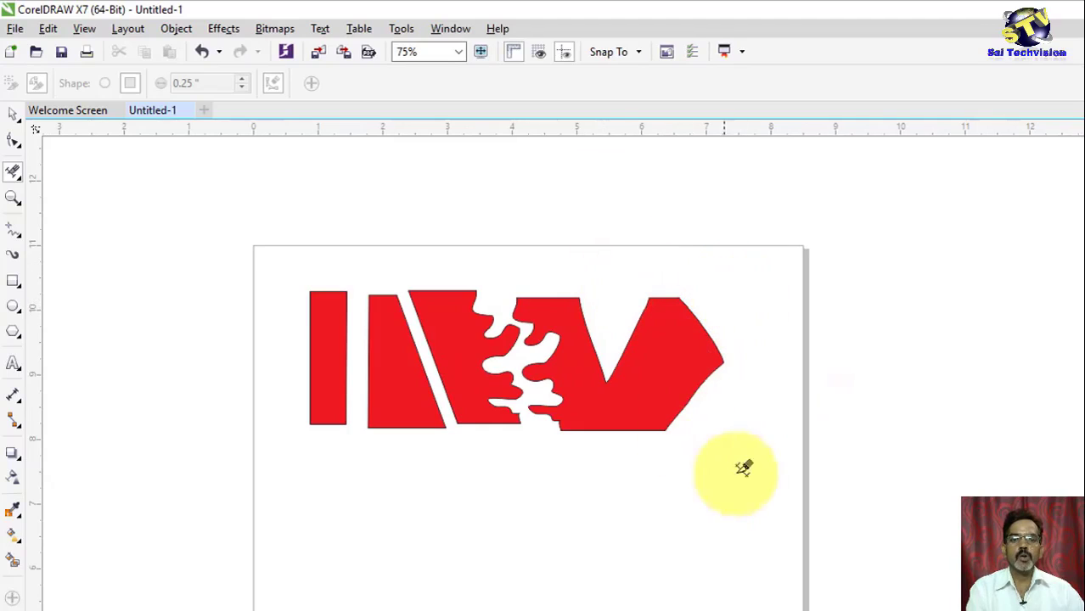
pyautogui.click(614, 429)
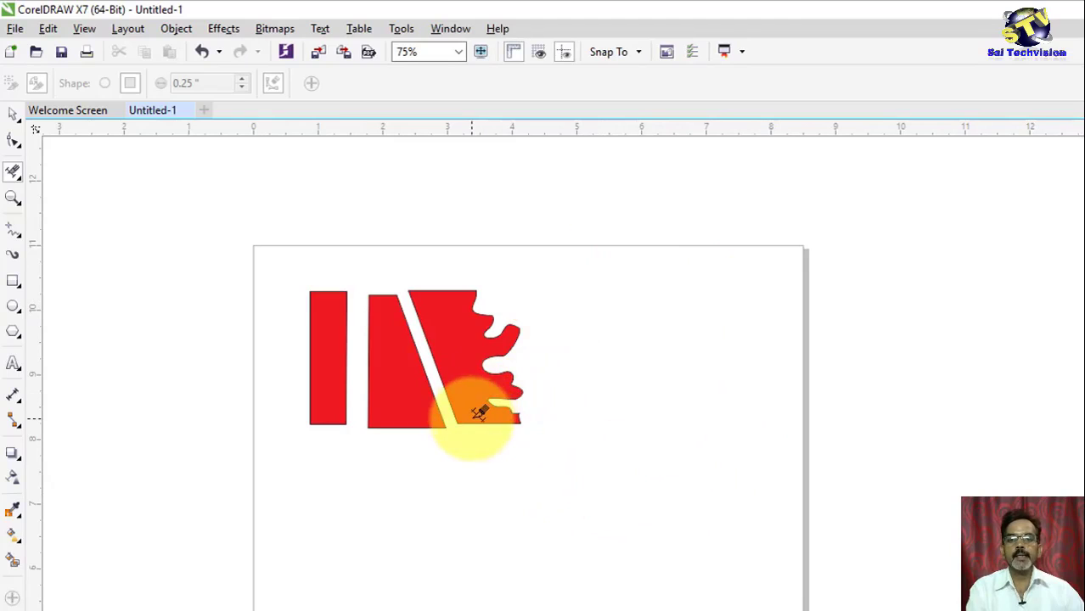
# - Delete the slanted piece, the wavy-edged piece and the narrow left strip with Virtual Segment Delete
pyautogui.scroll(2, 420, 424)
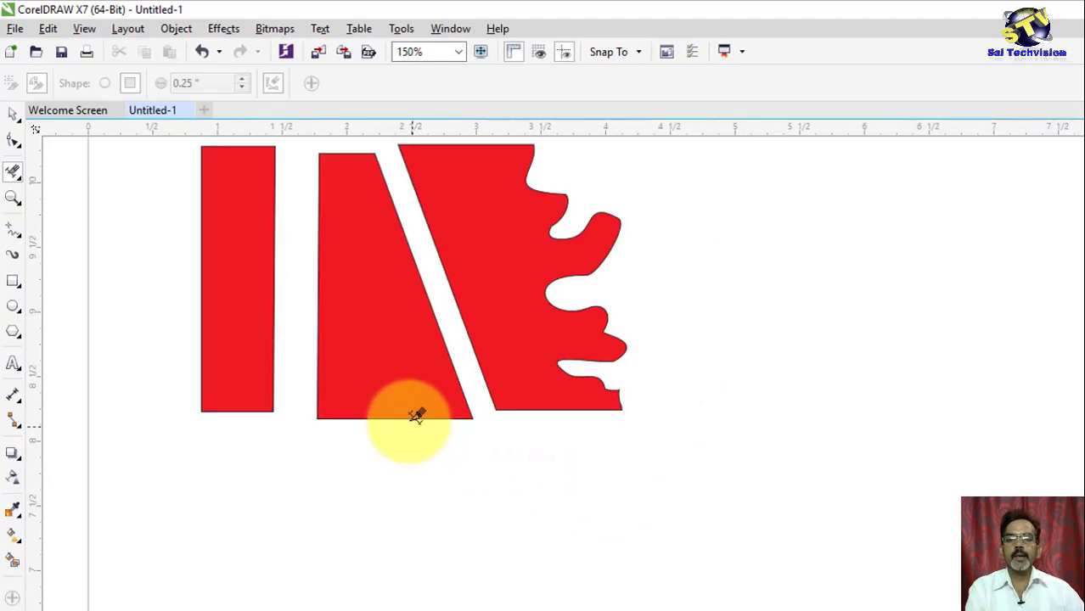
pyautogui.click(406, 415)
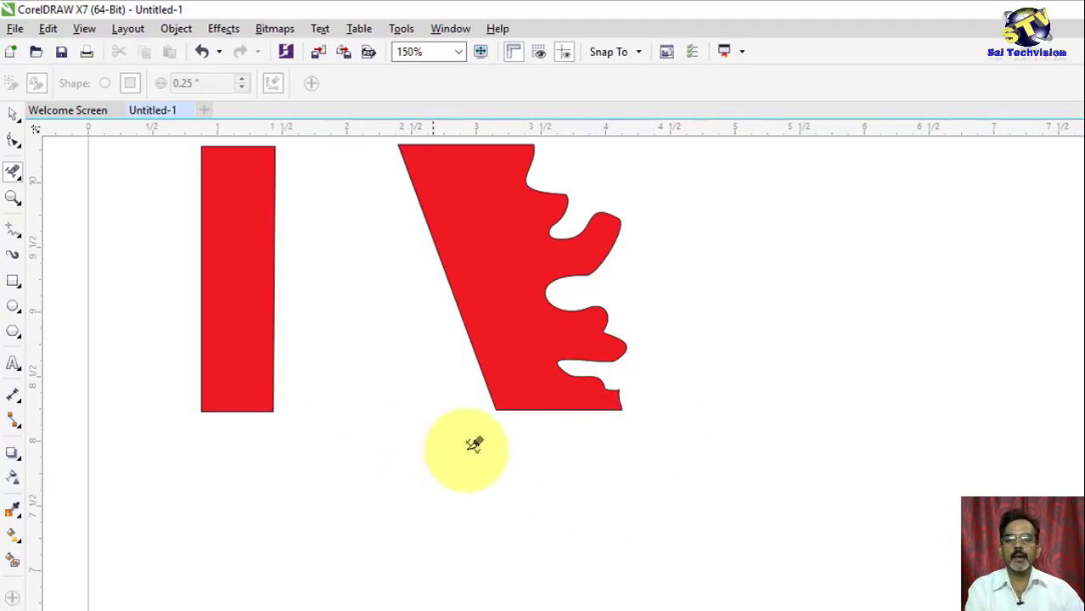
pyautogui.click(545, 396)
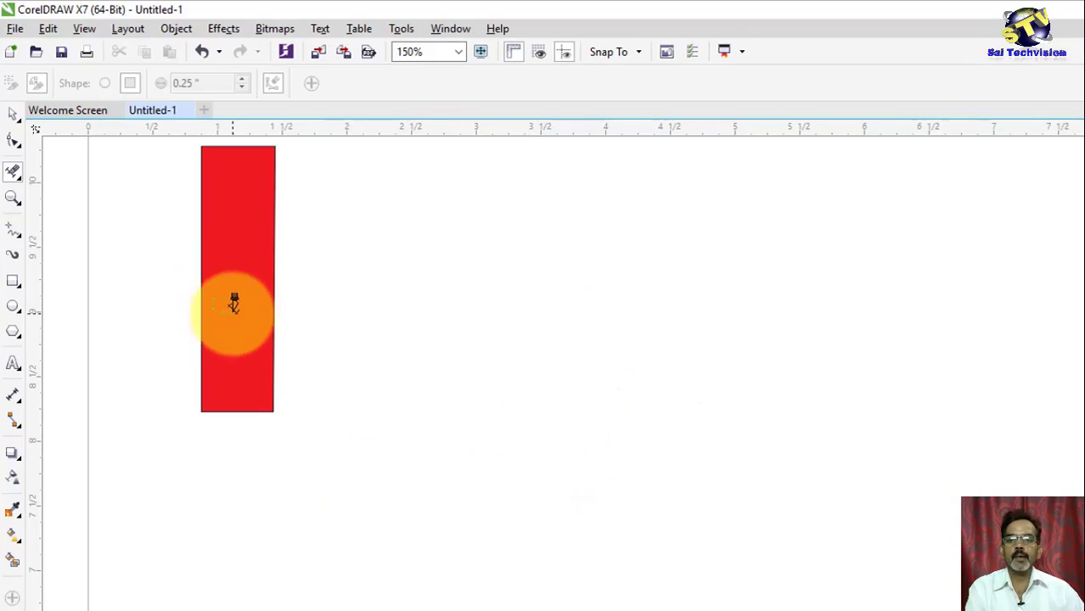
pyautogui.moveTo(274, 363); pyautogui.dragTo(293, 446)
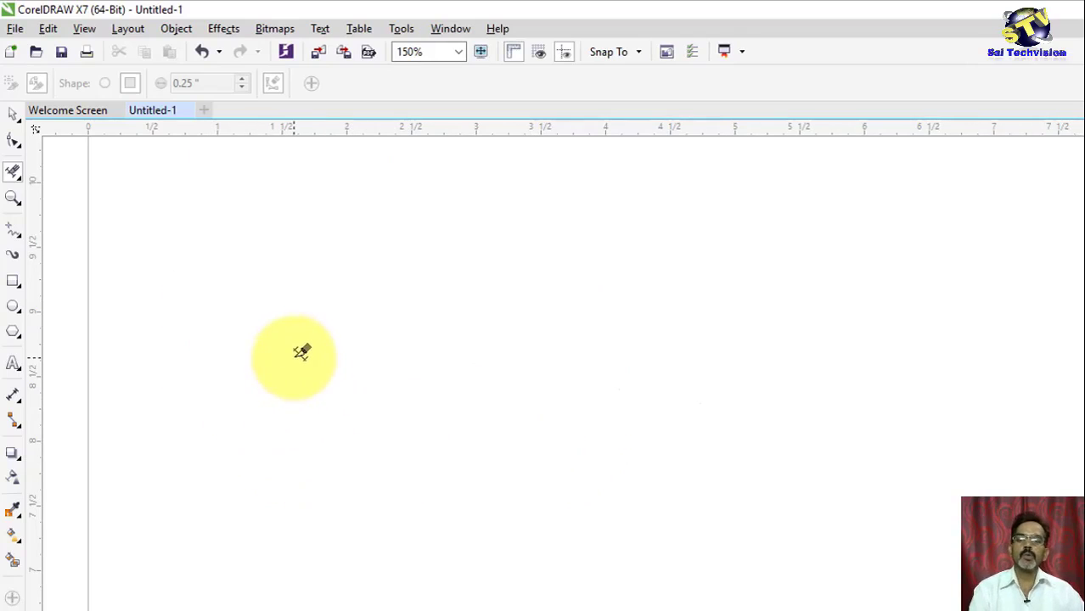
# - Undo the segment deletions, the piece moves and all knife cuts back to the single uncut red rectangle
pyautogui.hotkey('ctrl', 'z')
pyautogui.hotkey('ctrl', 'z')
pyautogui.hotkey('ctrl', 'z')
pyautogui.hotkey('ctrl', 'z')
pyautogui.hotkey('ctrl', 'z')
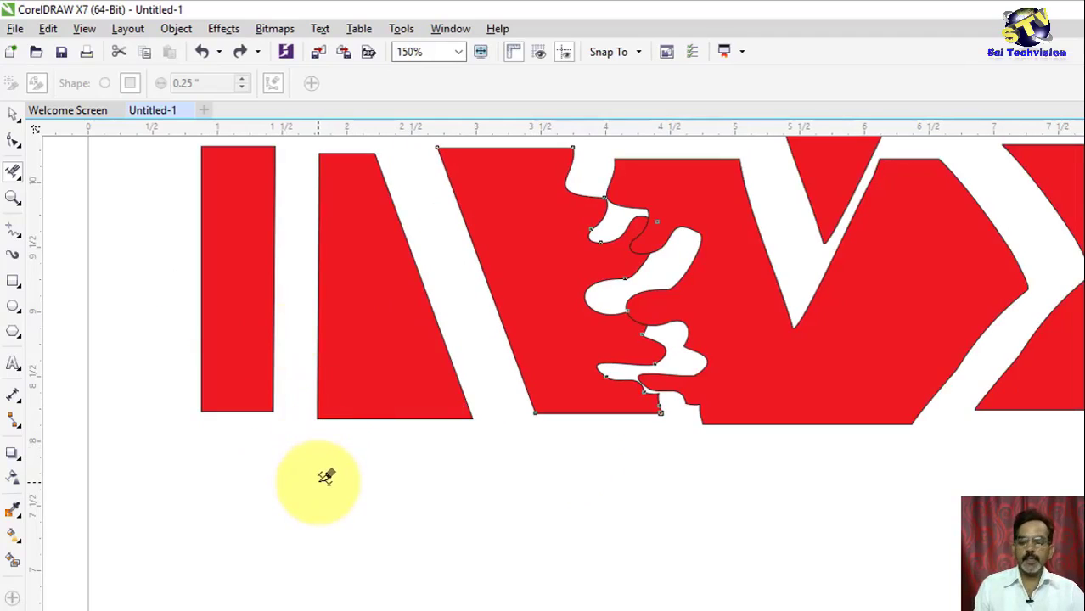
pyautogui.hotkey('ctrl', 'z')
pyautogui.hotkey('ctrl', 'z')
pyautogui.hotkey('ctrl', 'z')
pyautogui.hotkey('ctrl', 'z')
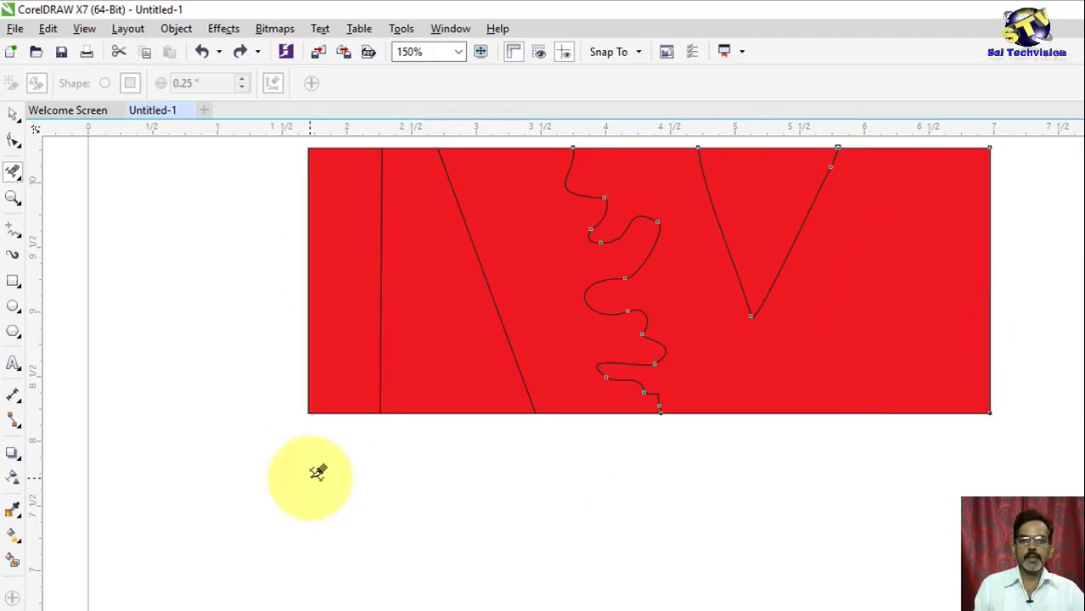
pyautogui.hotkey('ctrl', 'z')
pyautogui.hotkey('ctrl', 'z')
pyautogui.hotkey('ctrl', 'z')
pyautogui.hotkey('ctrl', 'z')
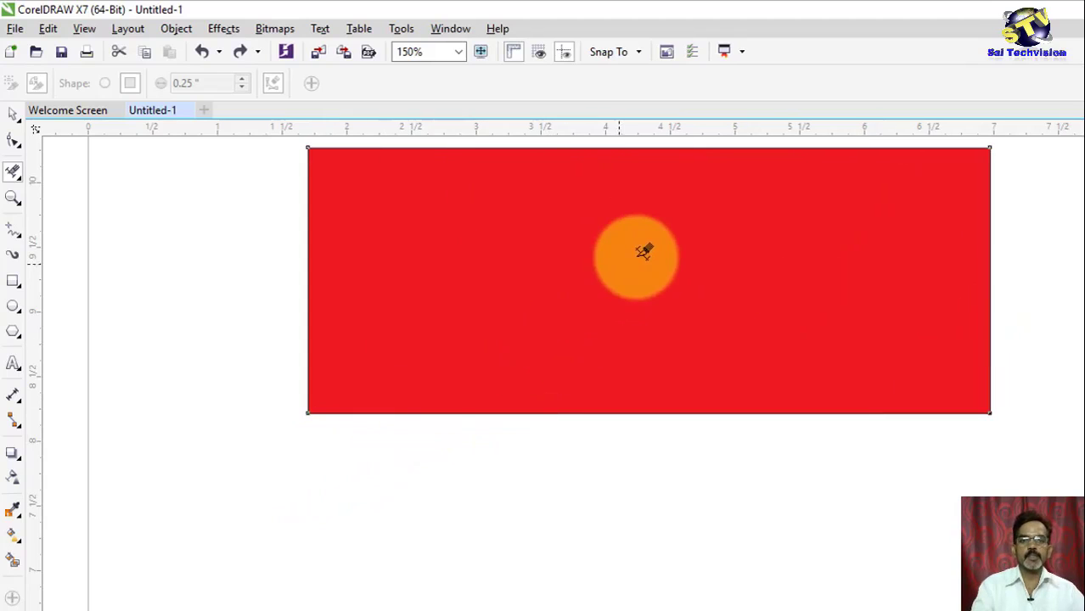
# - Use the Eraser with a round nib of 0.3 inches to erase a straight vertical strip through the rectangle's middle
pyautogui.moveTo(545, 377); pyautogui.dragTo(521, 428)
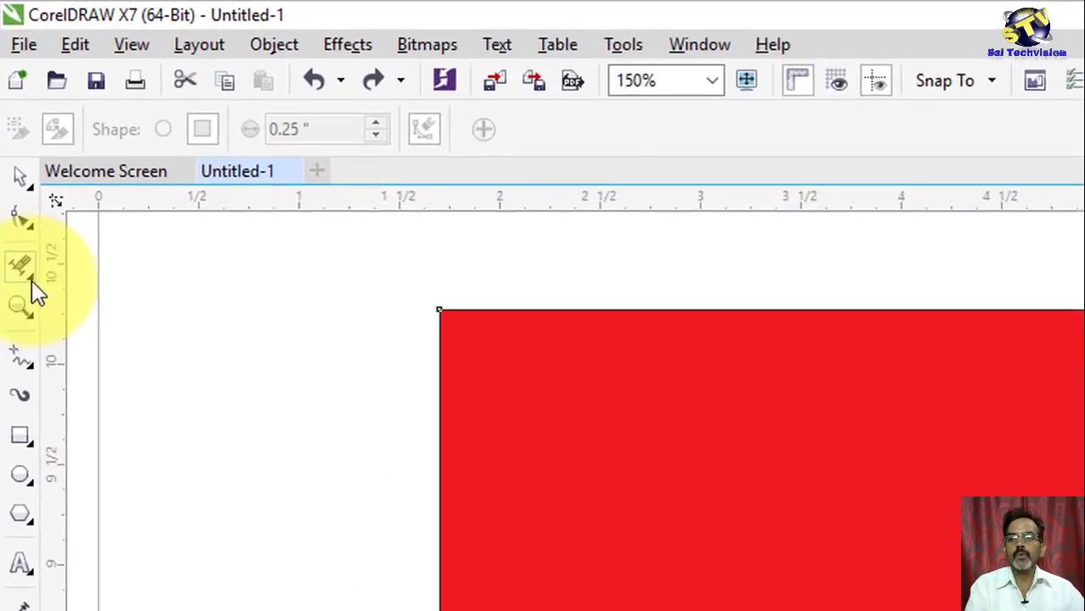
pyautogui.click(16, 177)
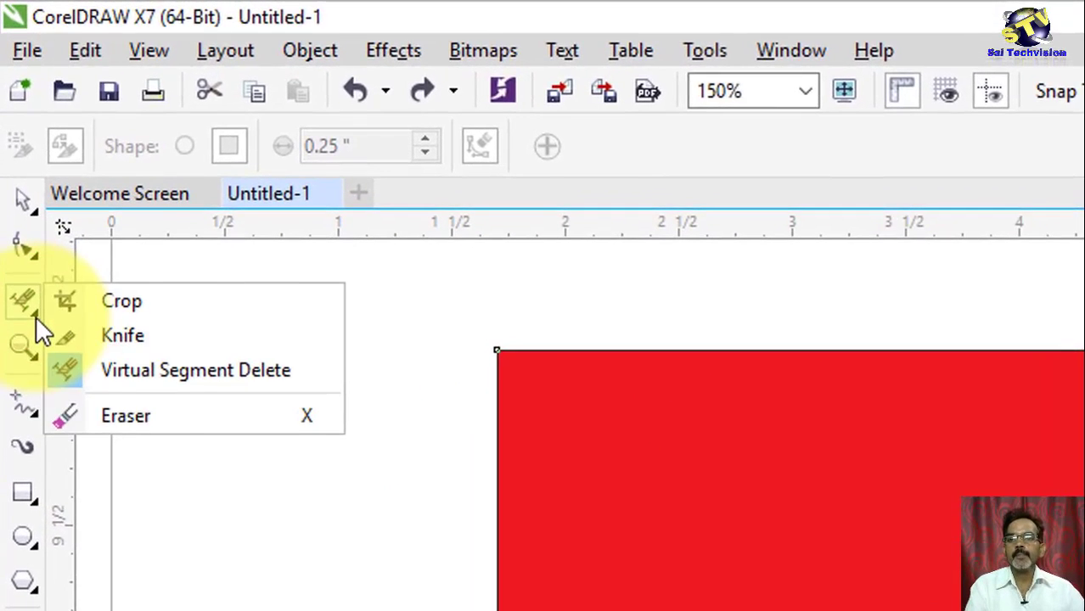
pyautogui.click(161, 418)
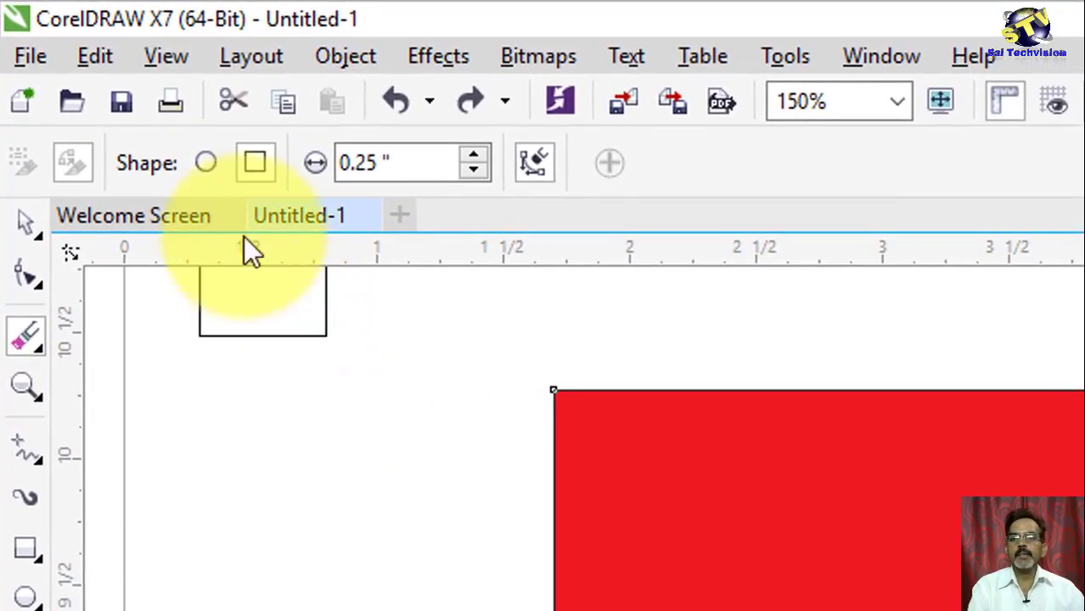
pyautogui.click(205, 164)
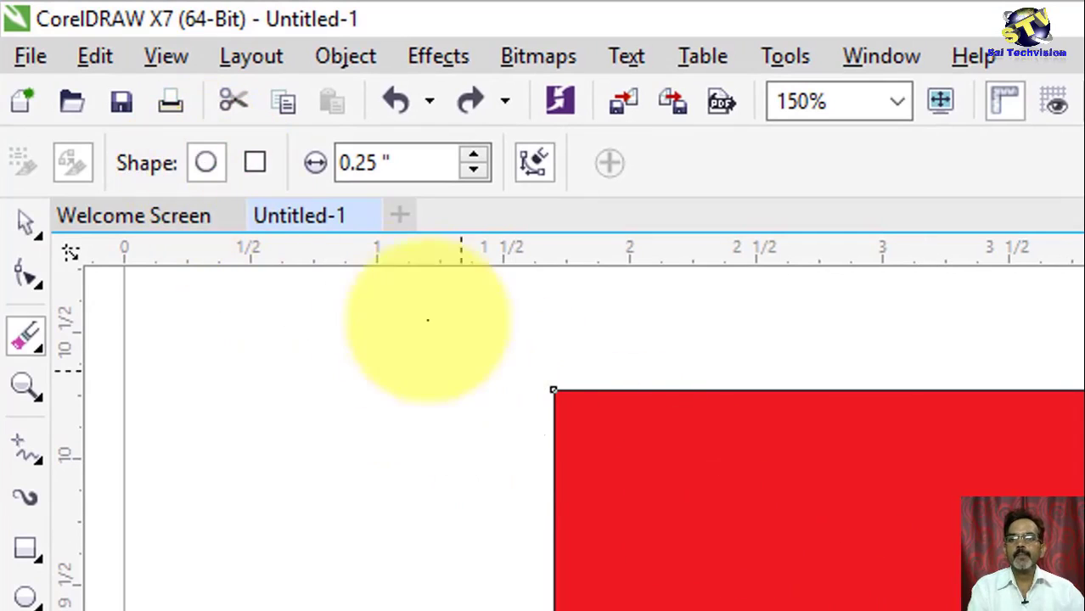
pyautogui.click(250, 165)
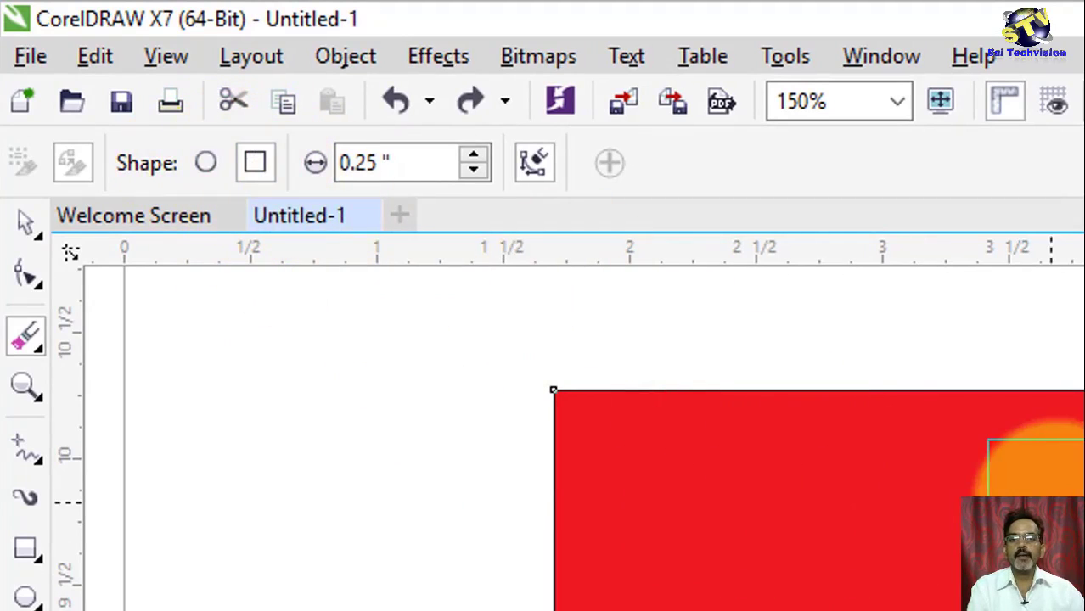
pyautogui.click(208, 164)
pyautogui.click(473, 155)
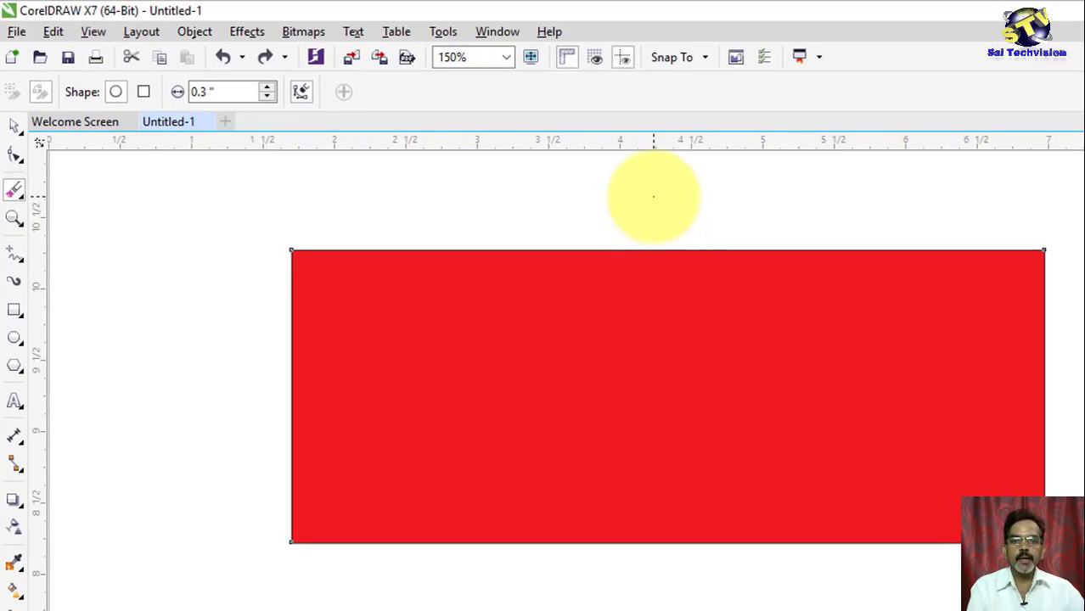
pyautogui.click(653, 197)
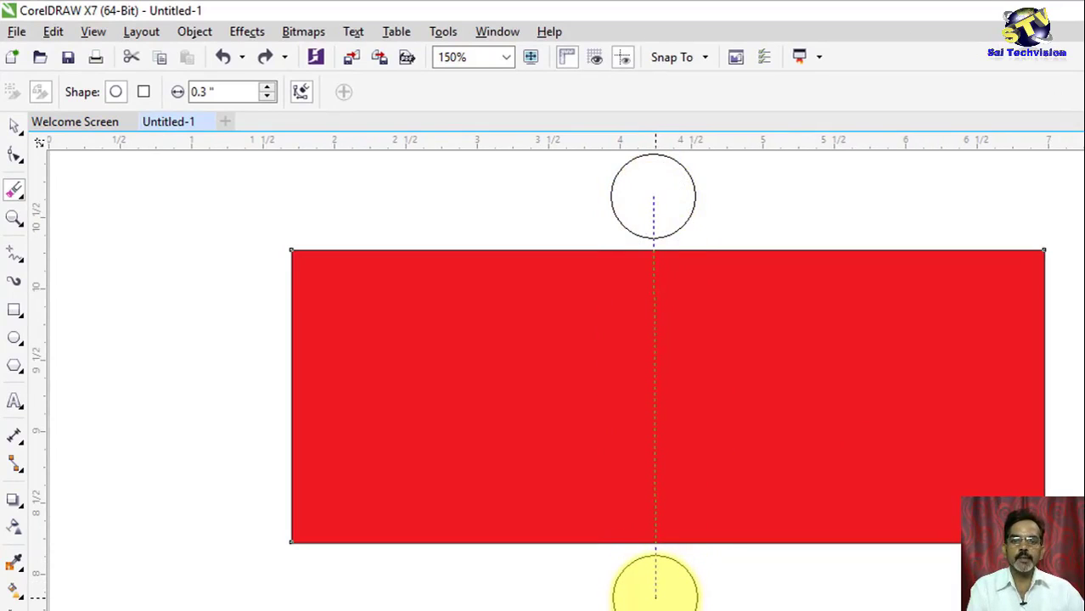
pyautogui.click(654, 586)
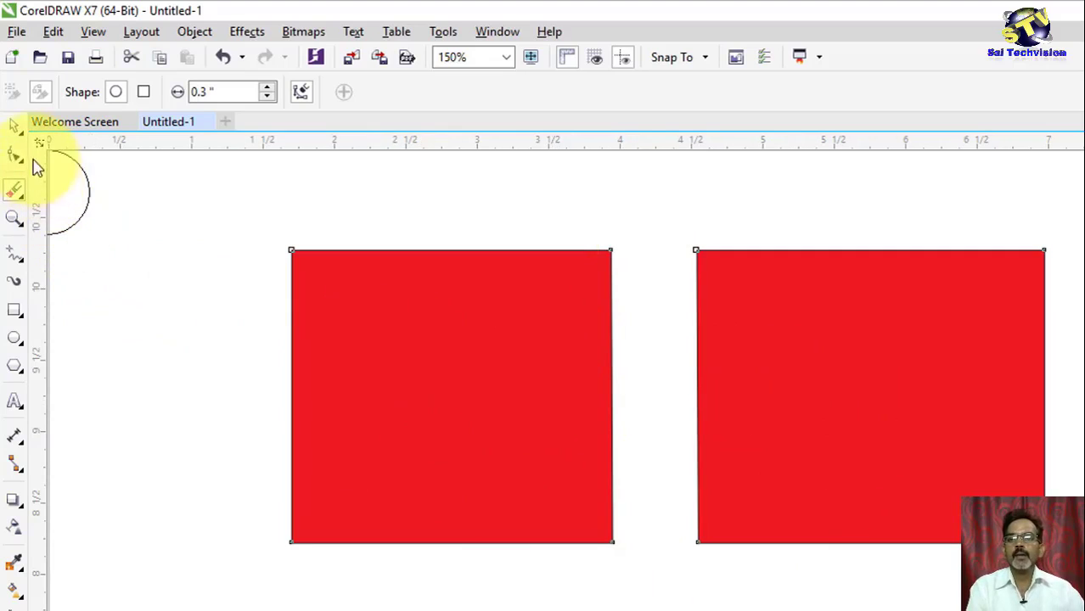
# - Move the two erased halves together as one object, slightly down and to the right
pyautogui.click(15, 129)
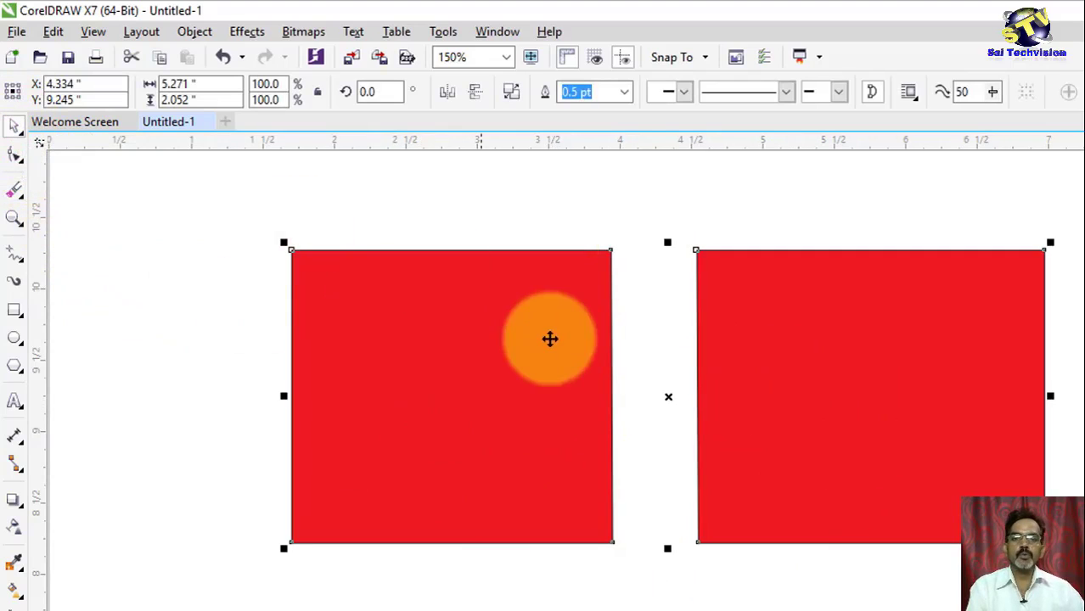
pyautogui.moveTo(550, 337); pyautogui.dragTo(726, 418)
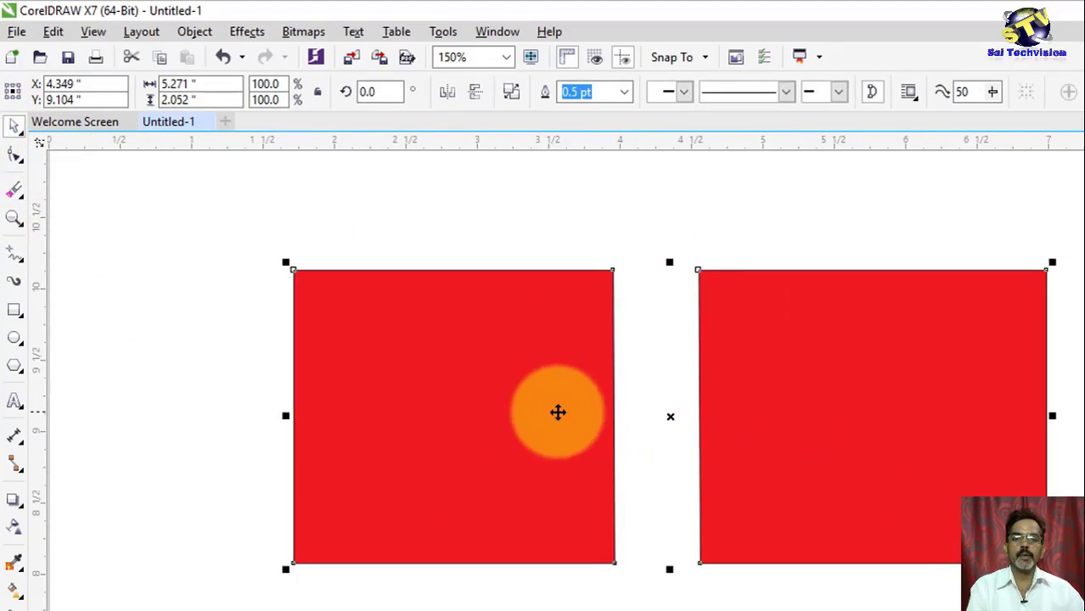
pyautogui.moveTo(555, 411); pyautogui.dragTo(546, 393)
pyautogui.moveTo(768, 419); pyautogui.dragTo(782, 427)
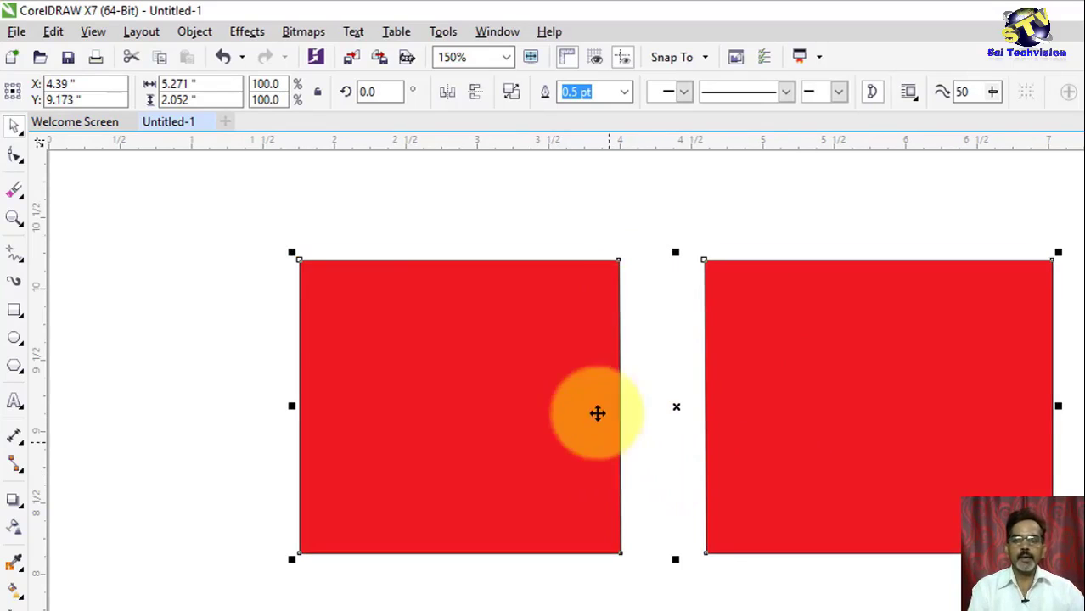
# - Erase round-ended vertical notches into the upper and lower edges of both halves with the round Eraser nib
pyautogui.click(16, 192)
pyautogui.moveTo(433, 208)
pyautogui.mouseDown()
pyautogui.moveTo(439, 371)
pyautogui.moveTo(440, 358)
pyautogui.mouseUp()
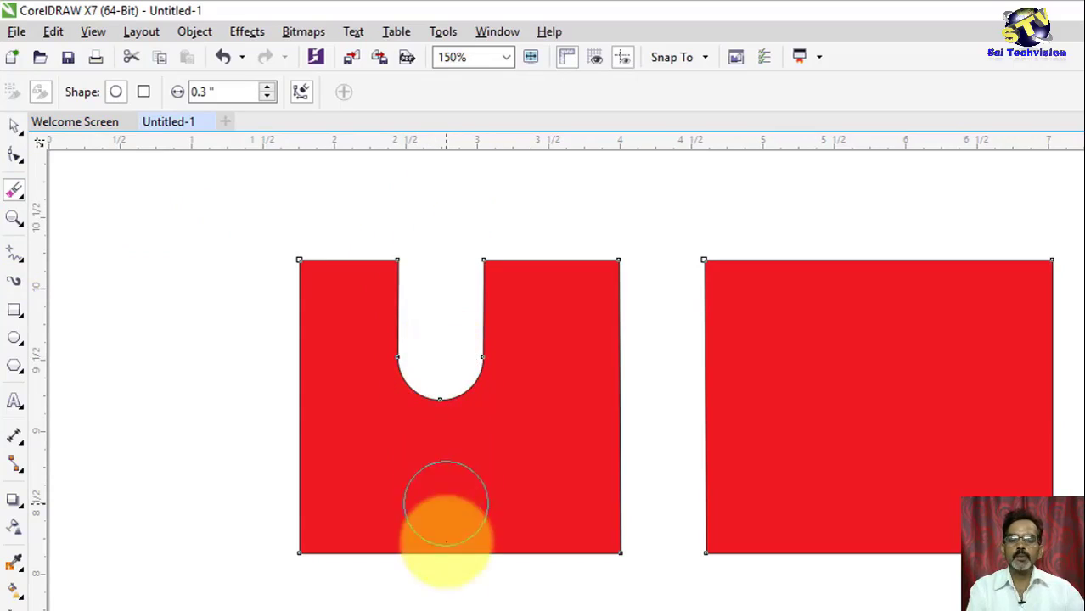
pyautogui.moveTo(445, 601); pyautogui.dragTo(445, 473)
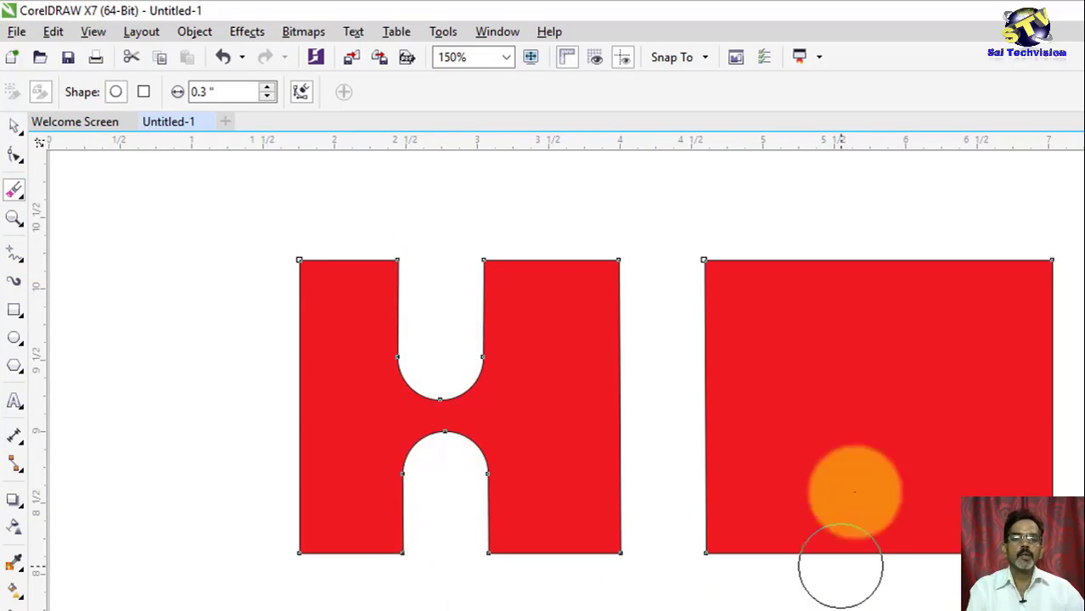
pyautogui.moveTo(869, 217); pyautogui.dragTo(873, 352)
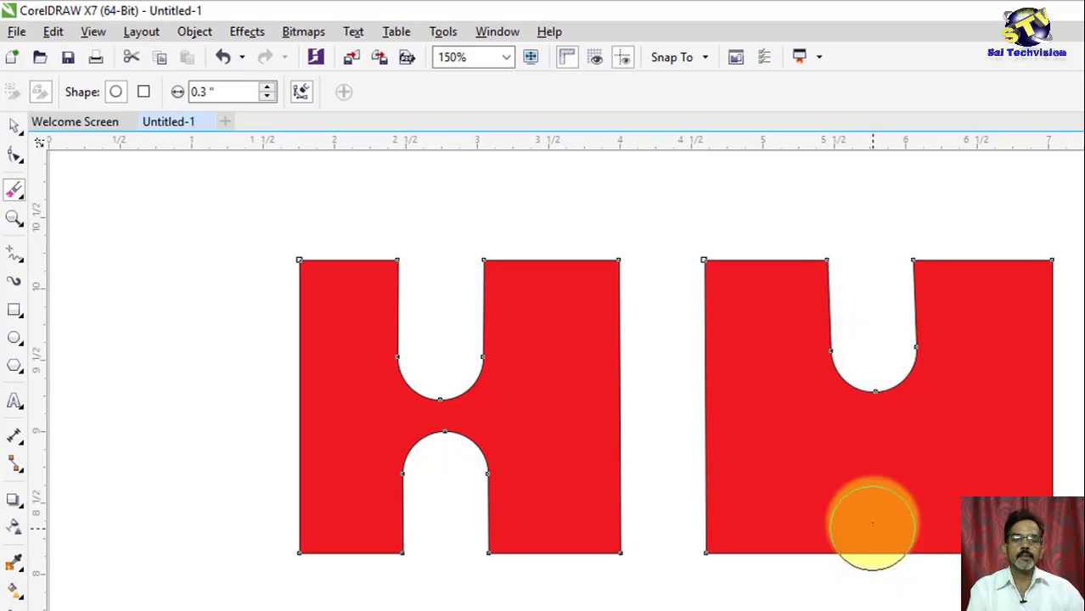
pyautogui.moveTo(874, 469); pyautogui.dragTo(880, 588)
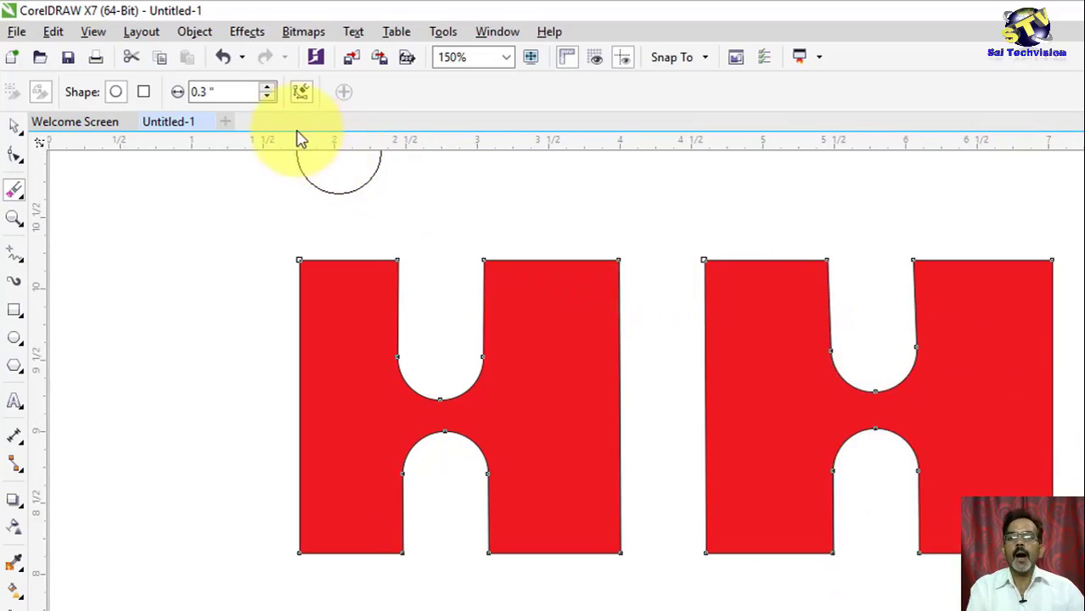
# - Switch the Eraser to the square nib and erase square-ended notches into the left and right sides of both halves
pyautogui.click(144, 92)
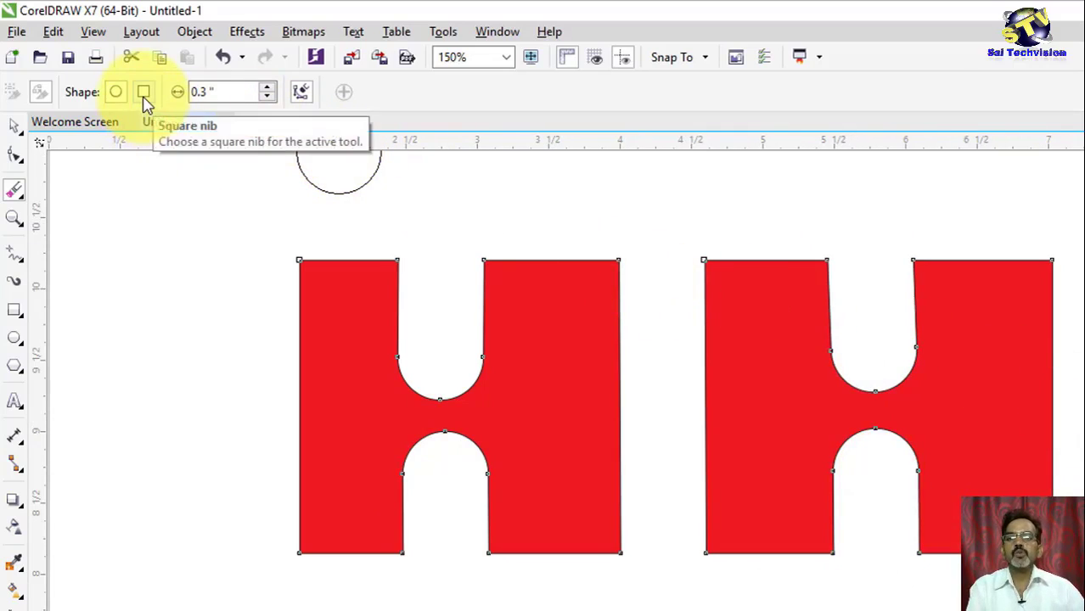
pyautogui.click(872, 351)
pyautogui.moveTo(1083, 405); pyautogui.dragTo(1000, 405)
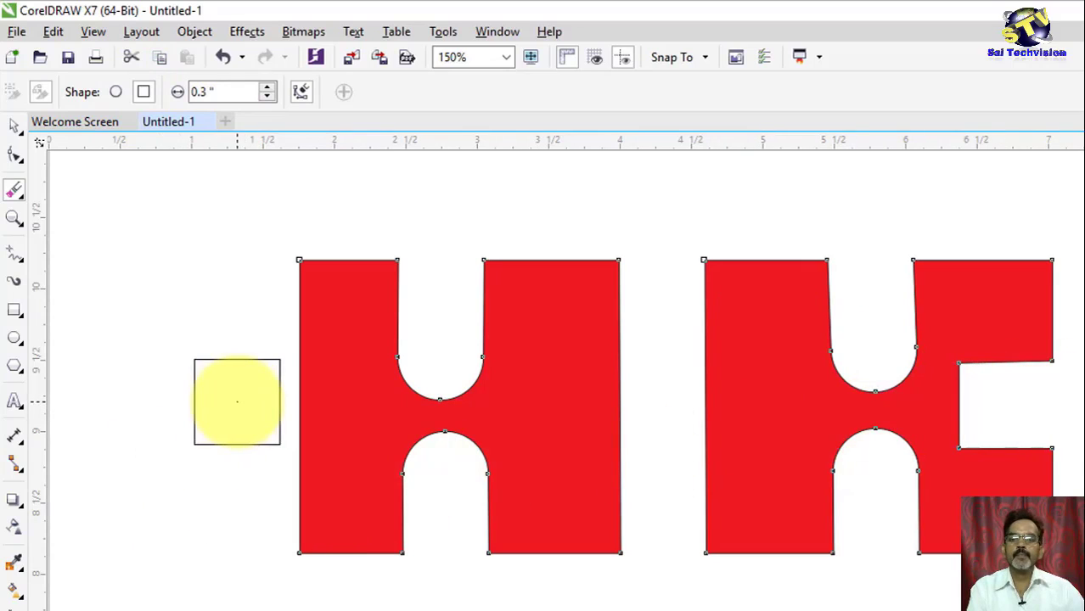
pyautogui.moveTo(234, 404); pyautogui.dragTo(334, 406)
pyautogui.moveTo(618, 416); pyautogui.dragTo(594, 416)
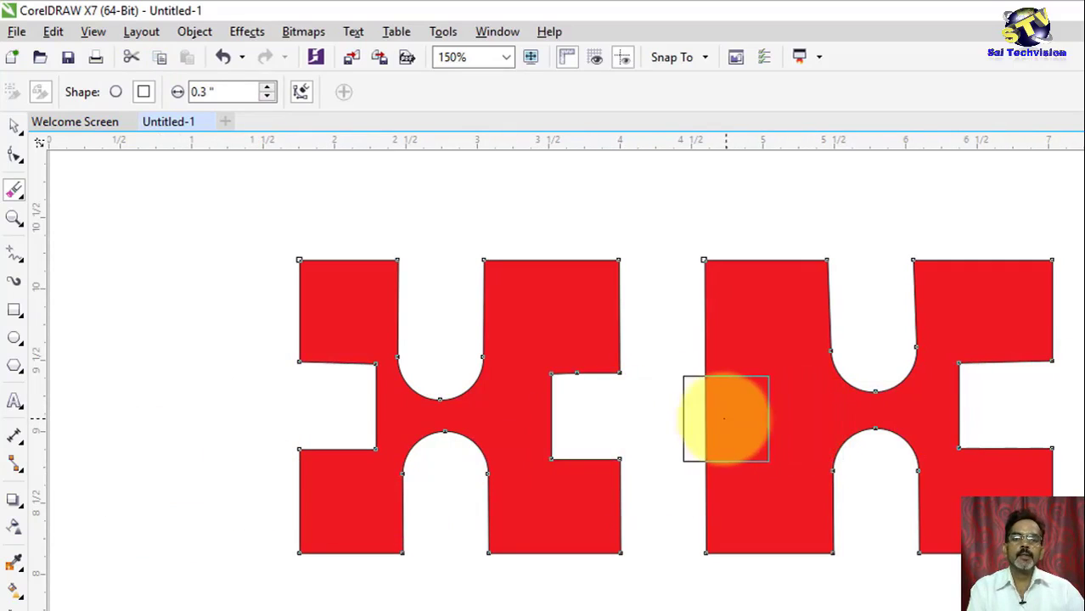
pyautogui.moveTo(733, 416); pyautogui.dragTo(768, 416)
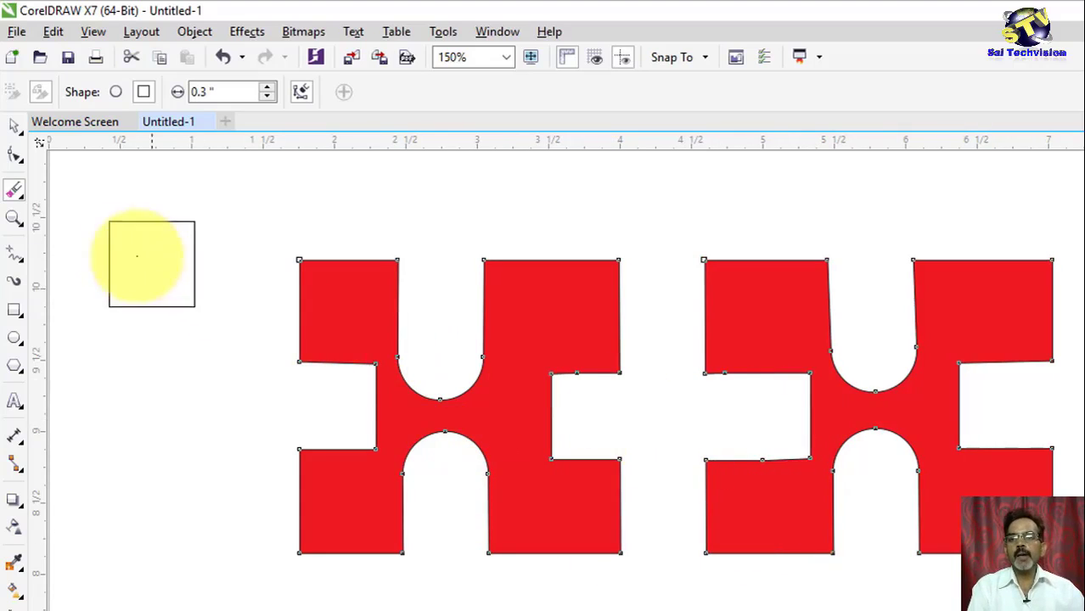
pyautogui.click(20, 197)
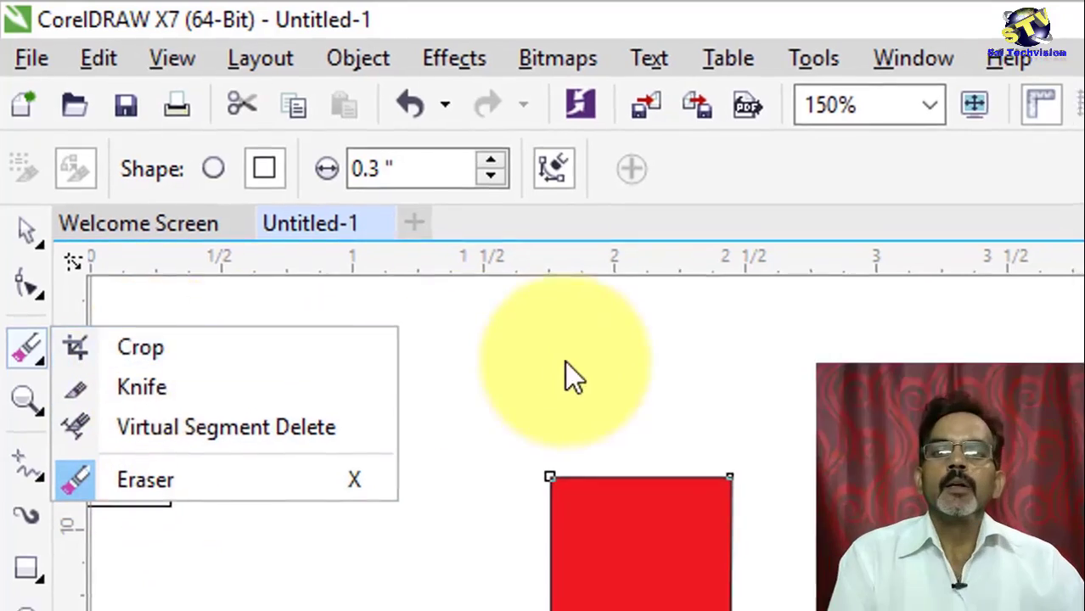
pyautogui.click(567, 363)
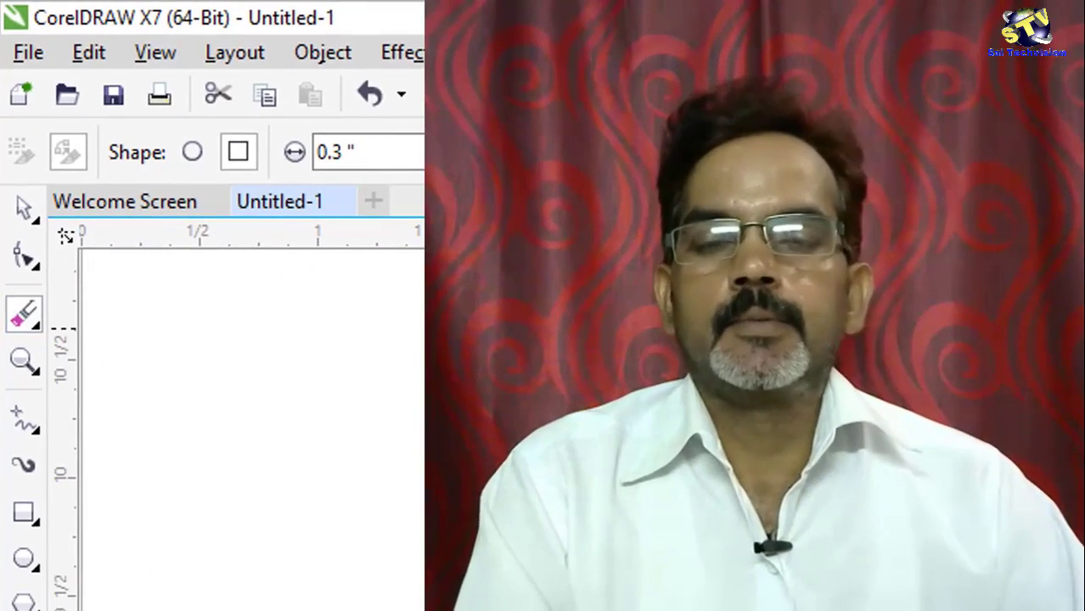